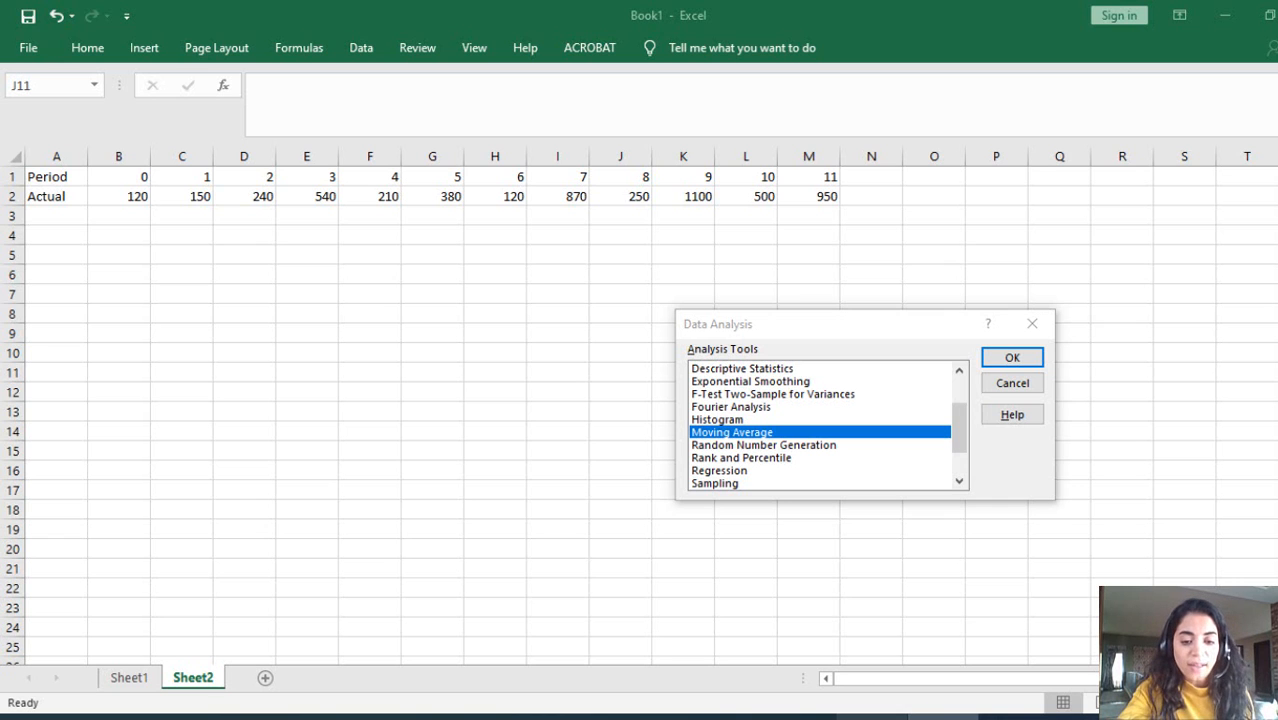
Step: Switch to PowerPoint to read the Moving average slide, return to the Excel workbook, and close the Data Analysis dialog
left_click(462, 717)
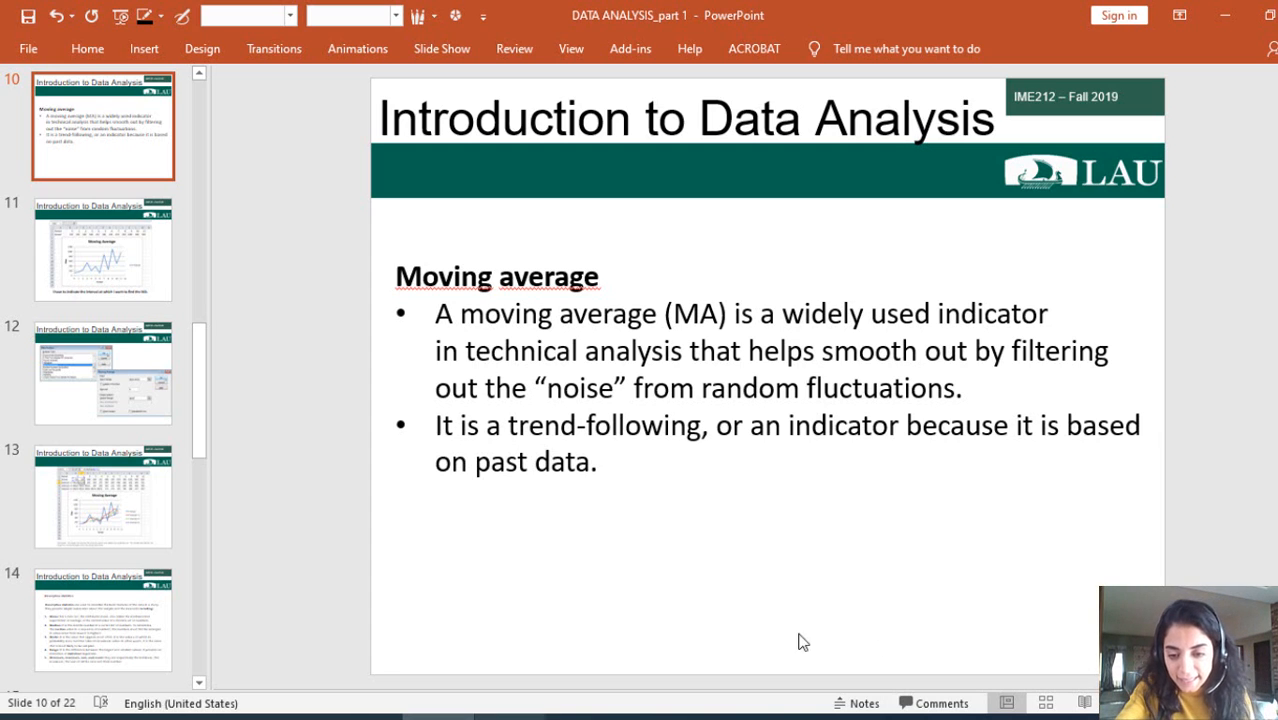
mouse_move(798, 716)
left_click(736, 670)
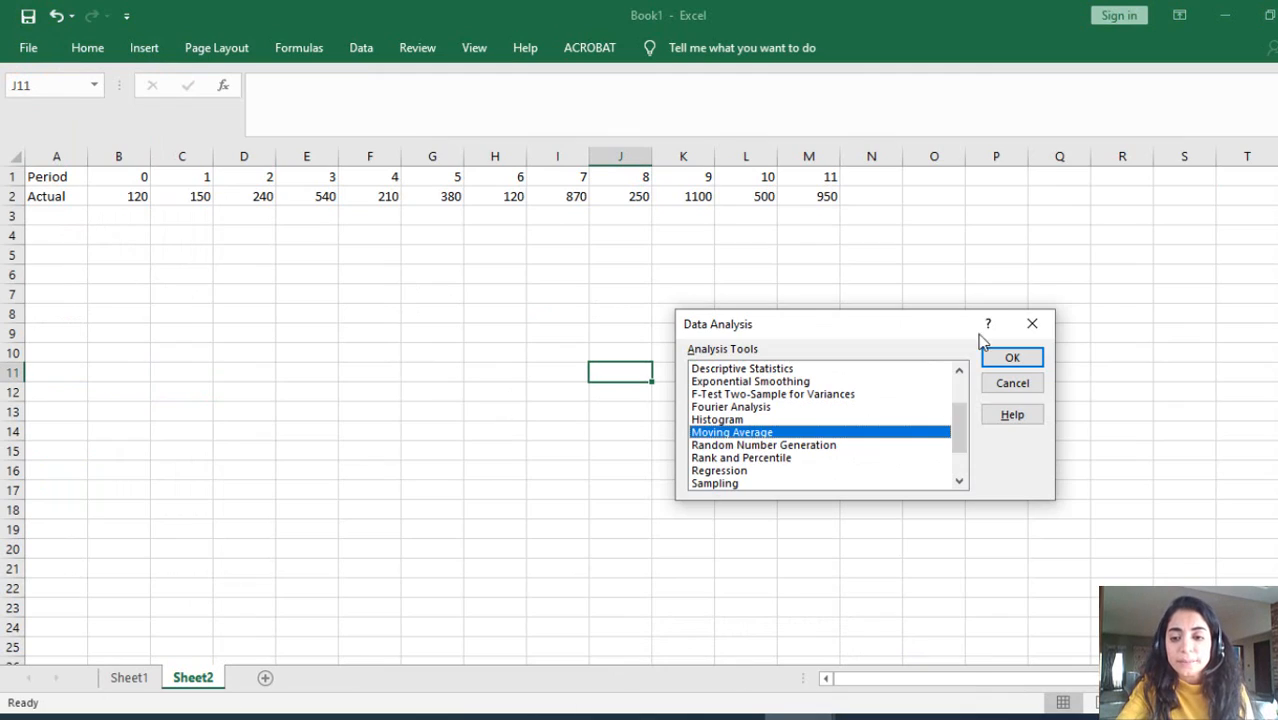
left_click(1033, 322)
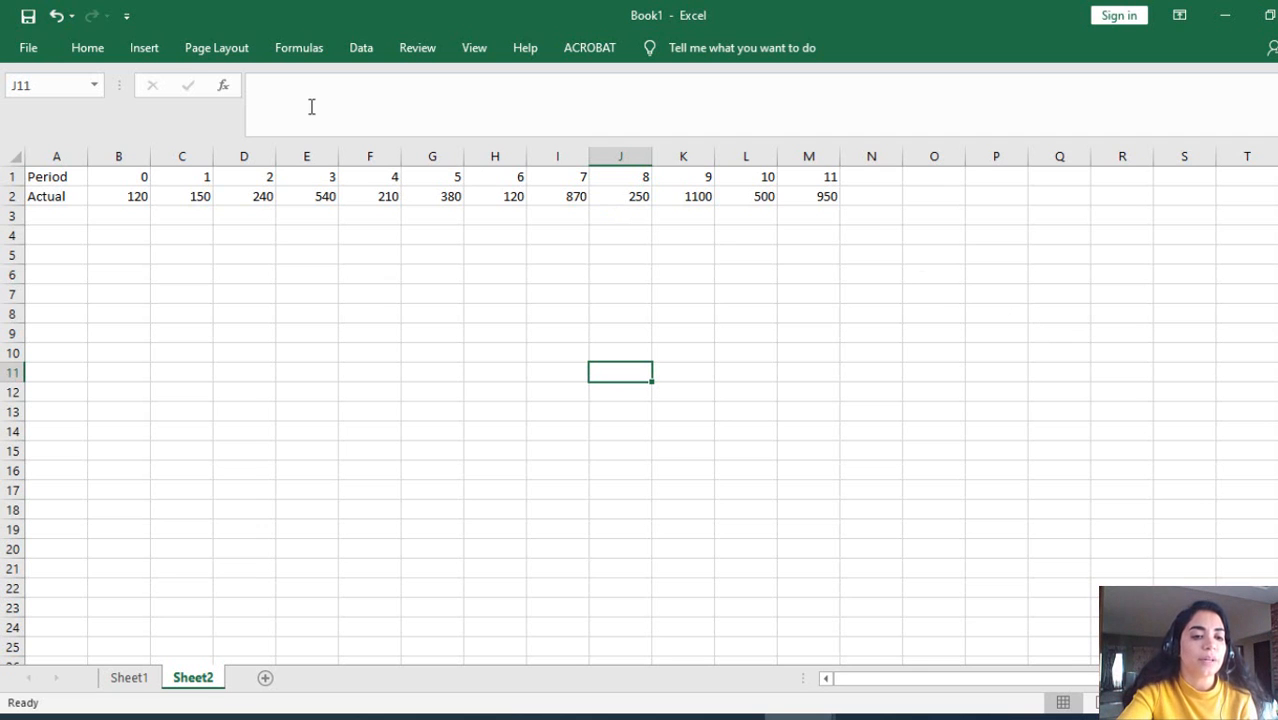
Step: Plot the Period and Actual rows as a scatter chart with smooth lines and no markers
left_click(12, 178)
left_click_drag(14, 186, 12, 197)
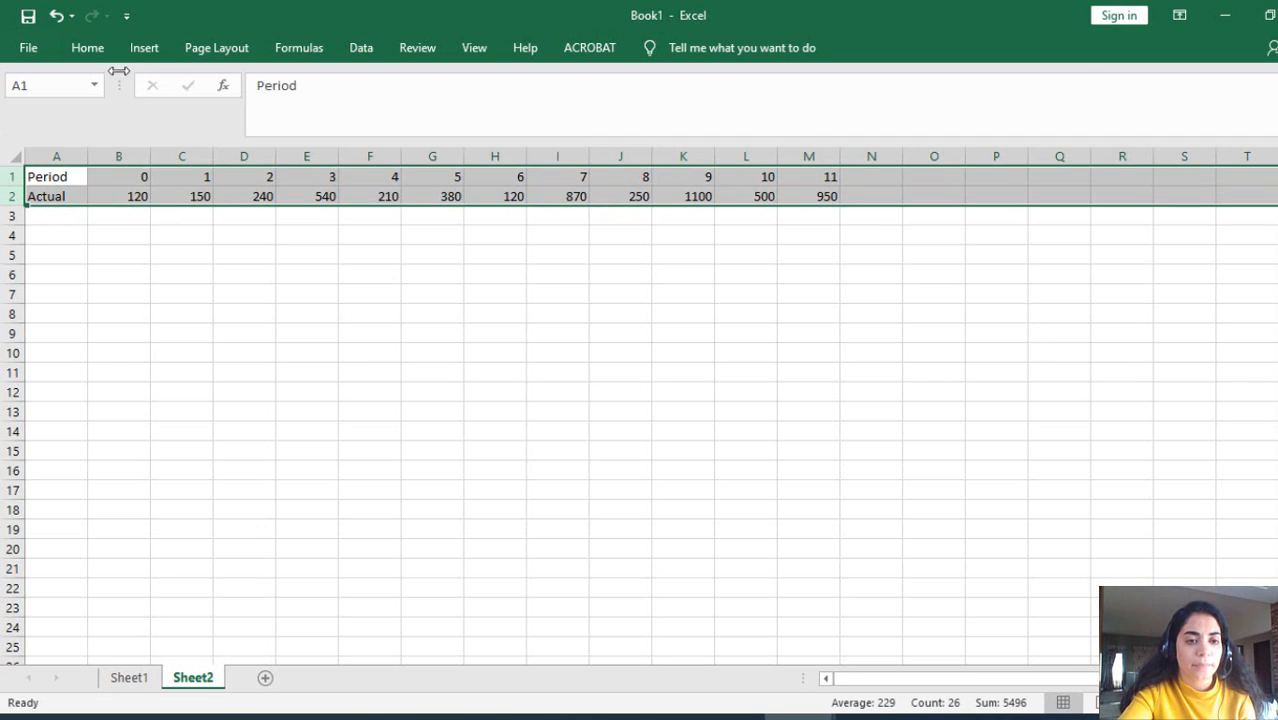
left_click(144, 48)
left_click(628, 121)
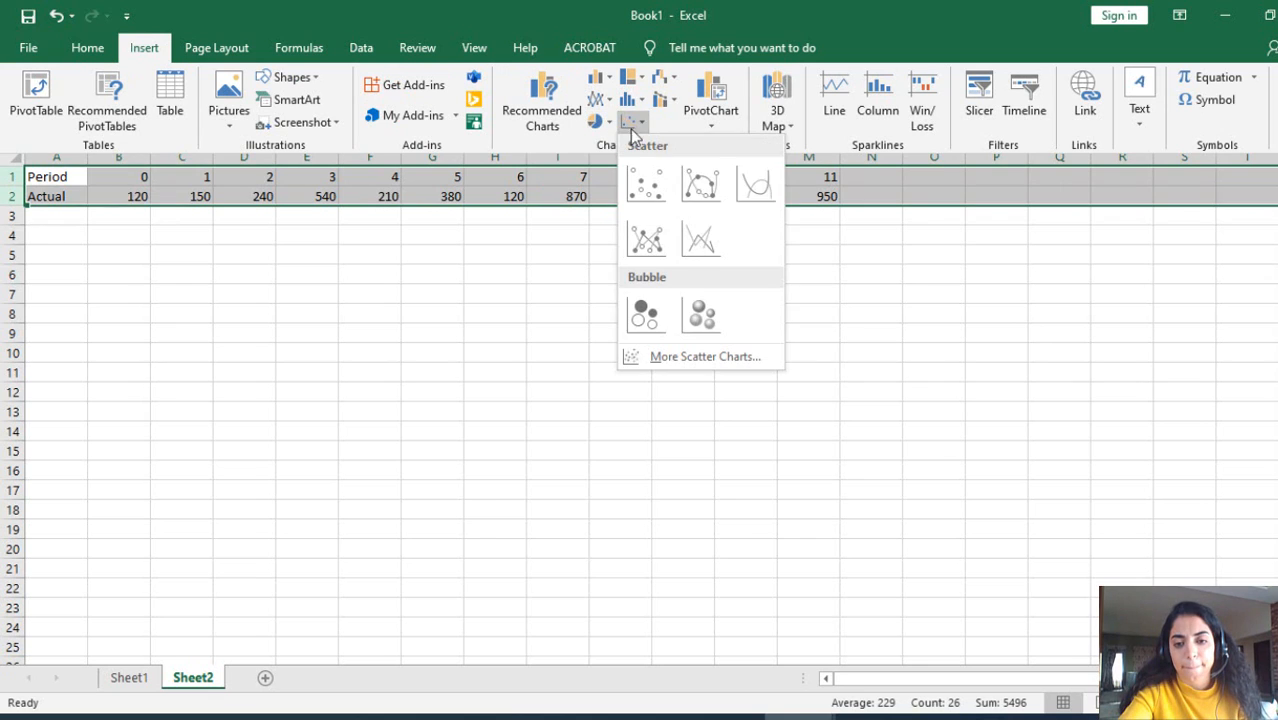
left_click(760, 190)
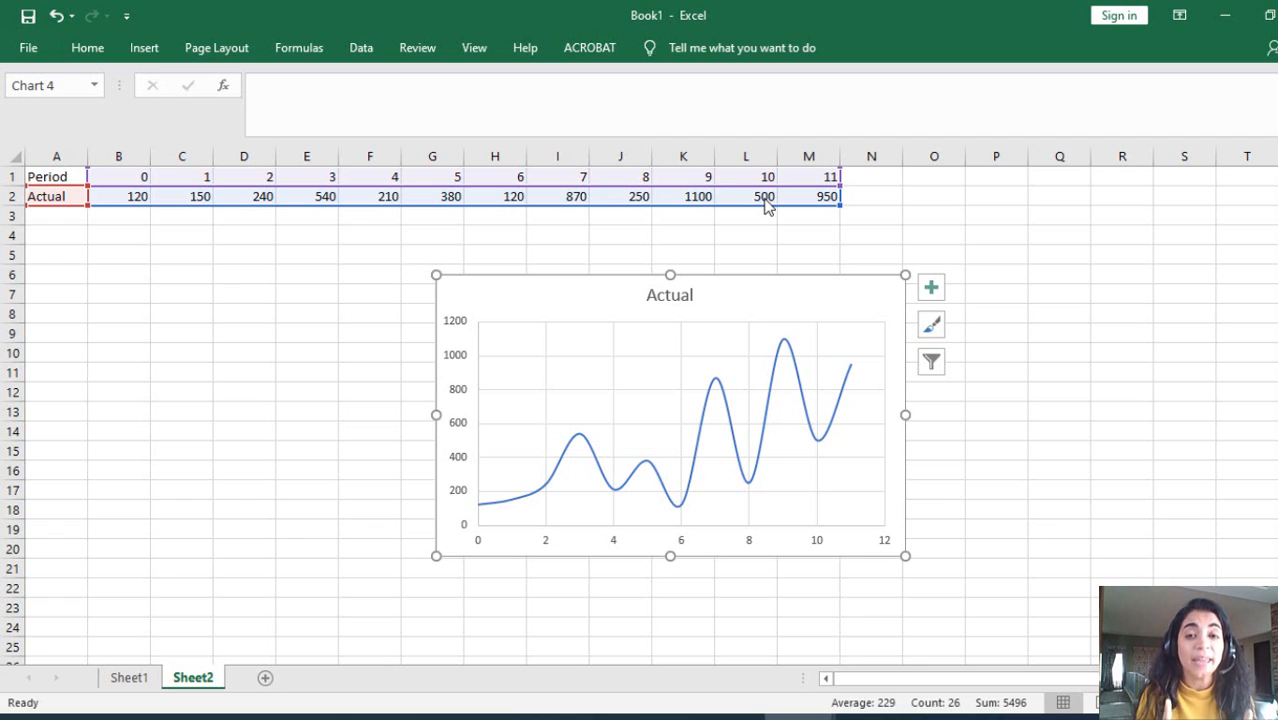
Step: Delete the Actual scatter chart and clear the selection of rows 1 and 2
left_click(466, 278)
key("Delete")
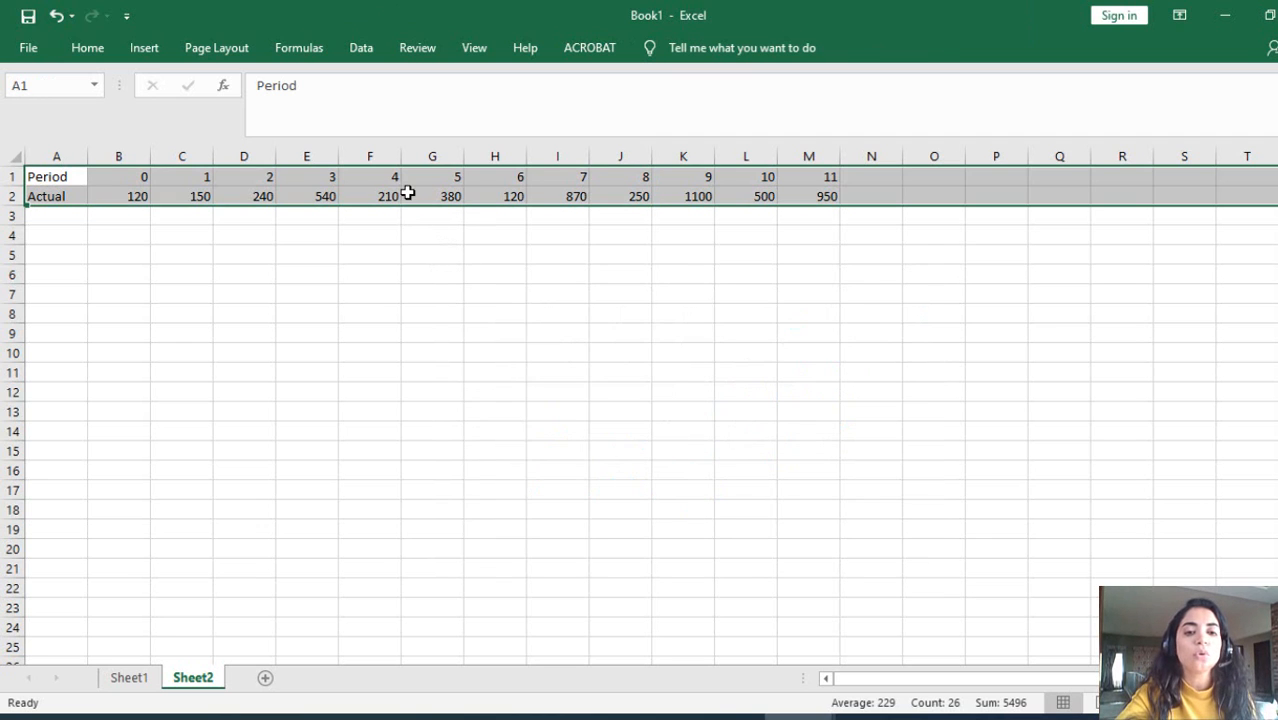
left_click(408, 192)
left_click(361, 48)
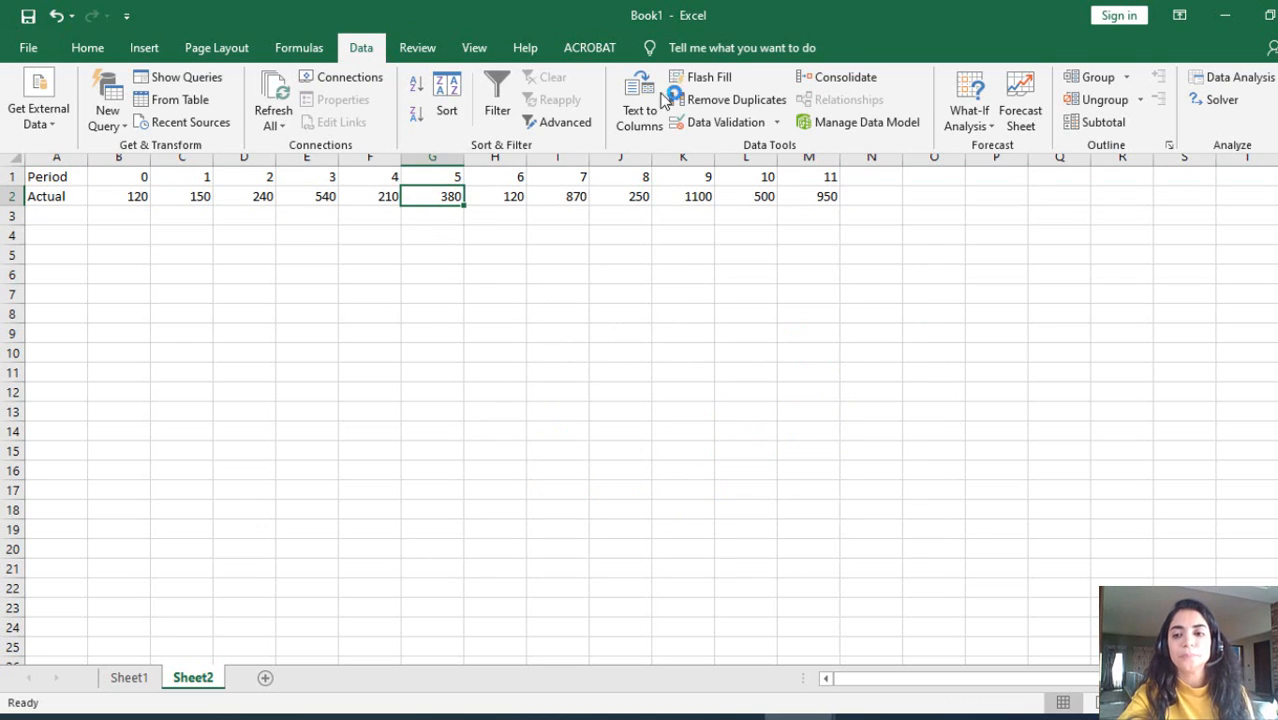
left_click(1222, 80)
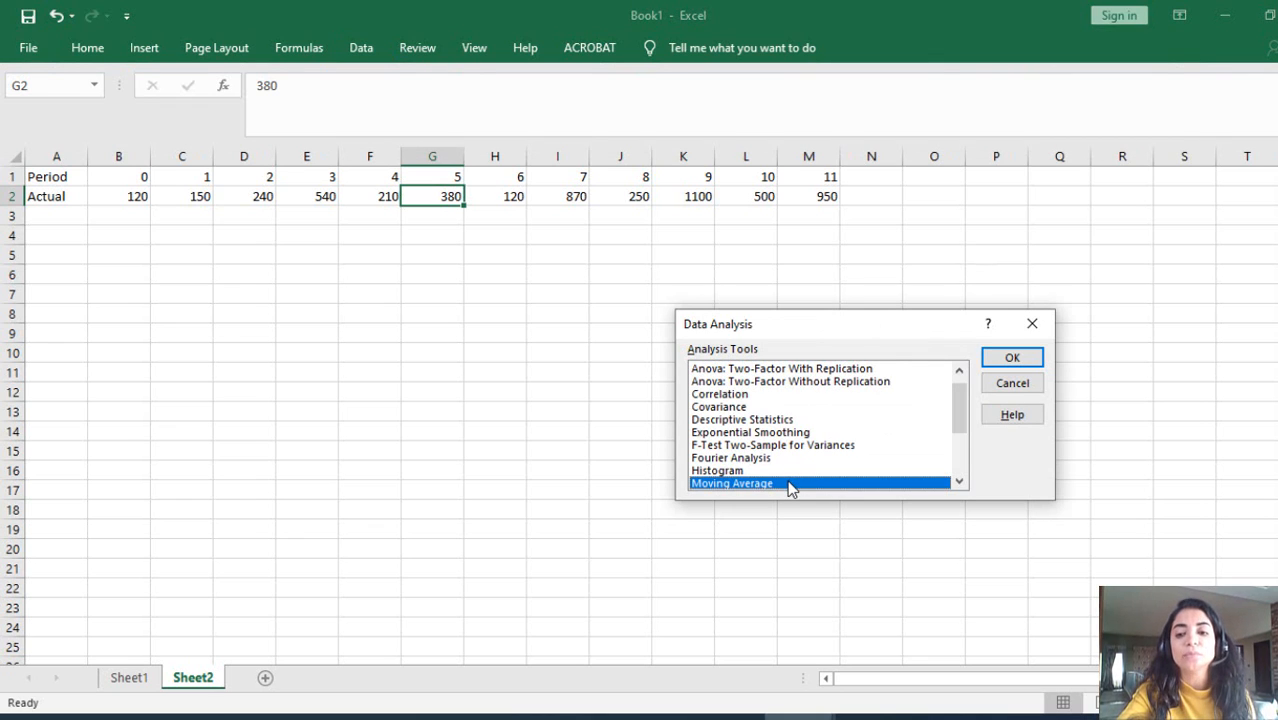
left_click(1030, 358)
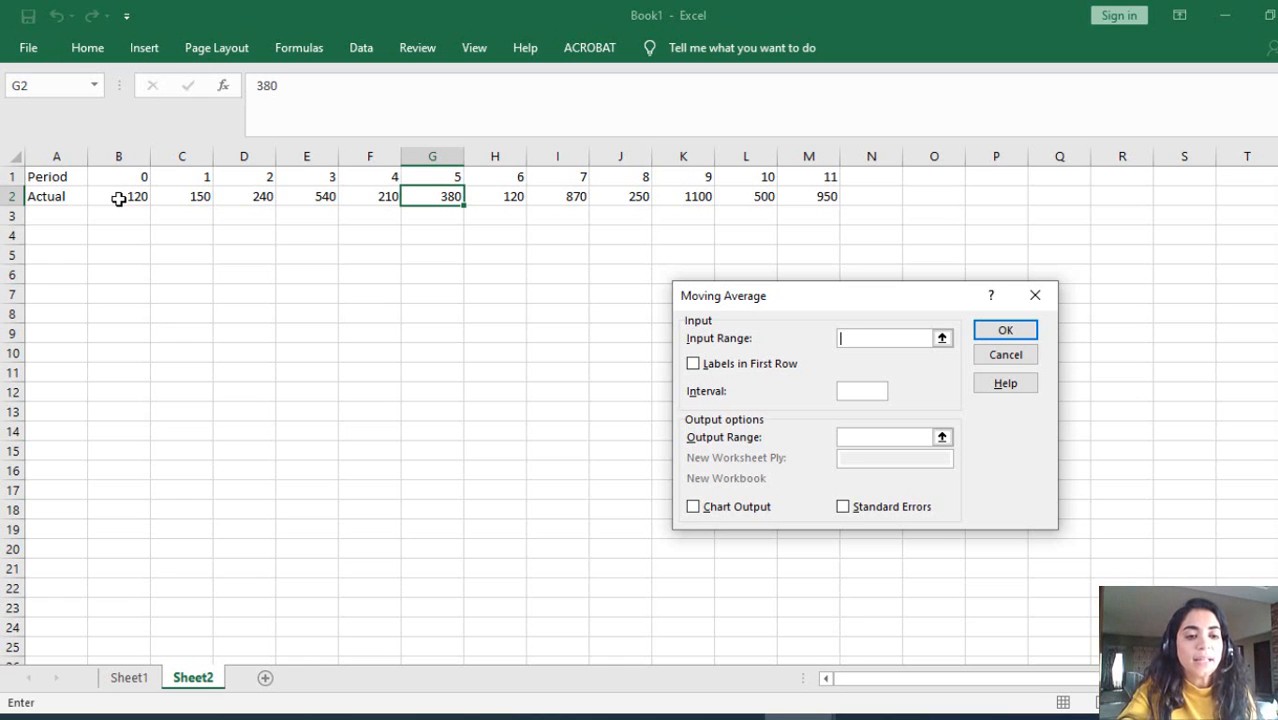
left_click_drag(121, 196, 793, 208)
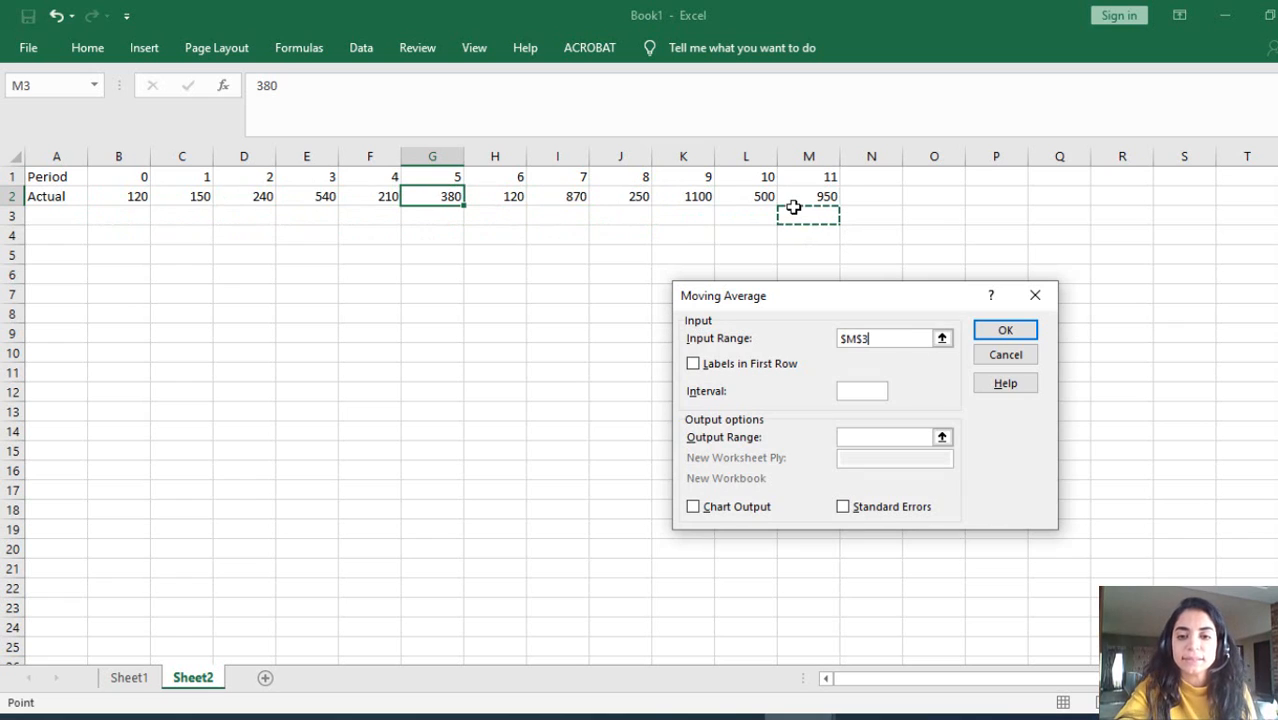
key("BackSpace")
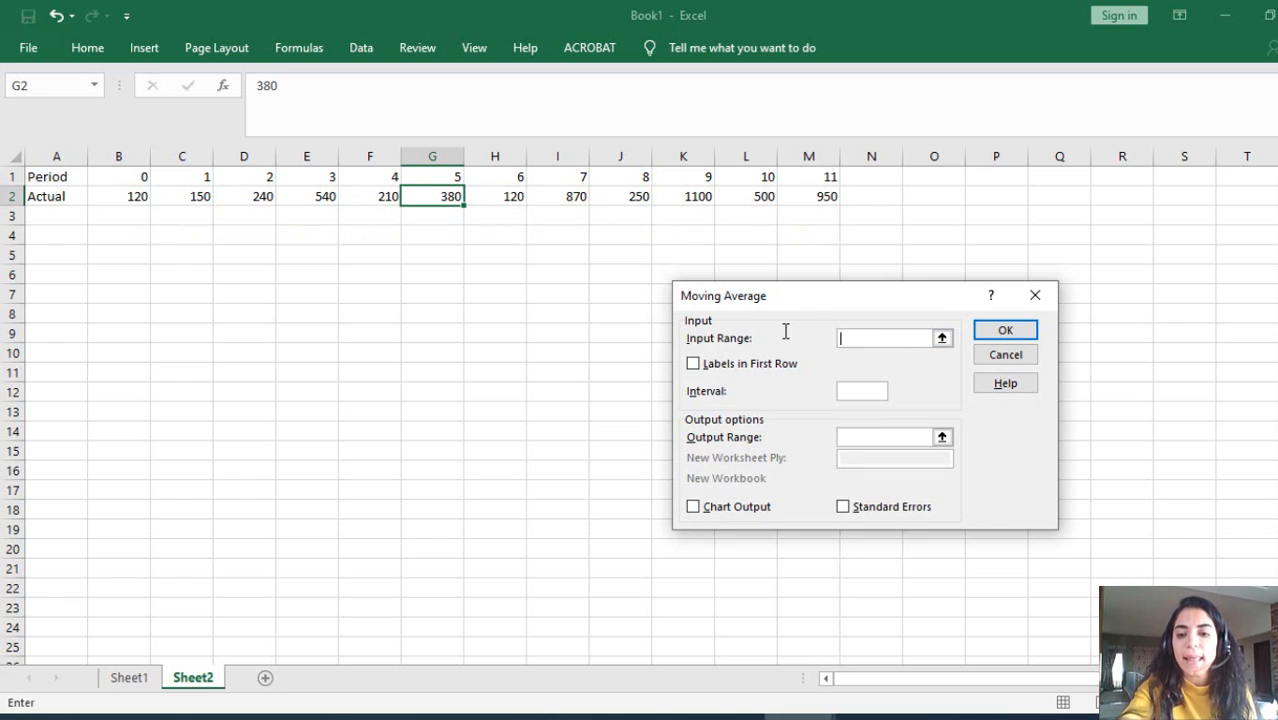
left_click_drag(126, 195, 801, 197)
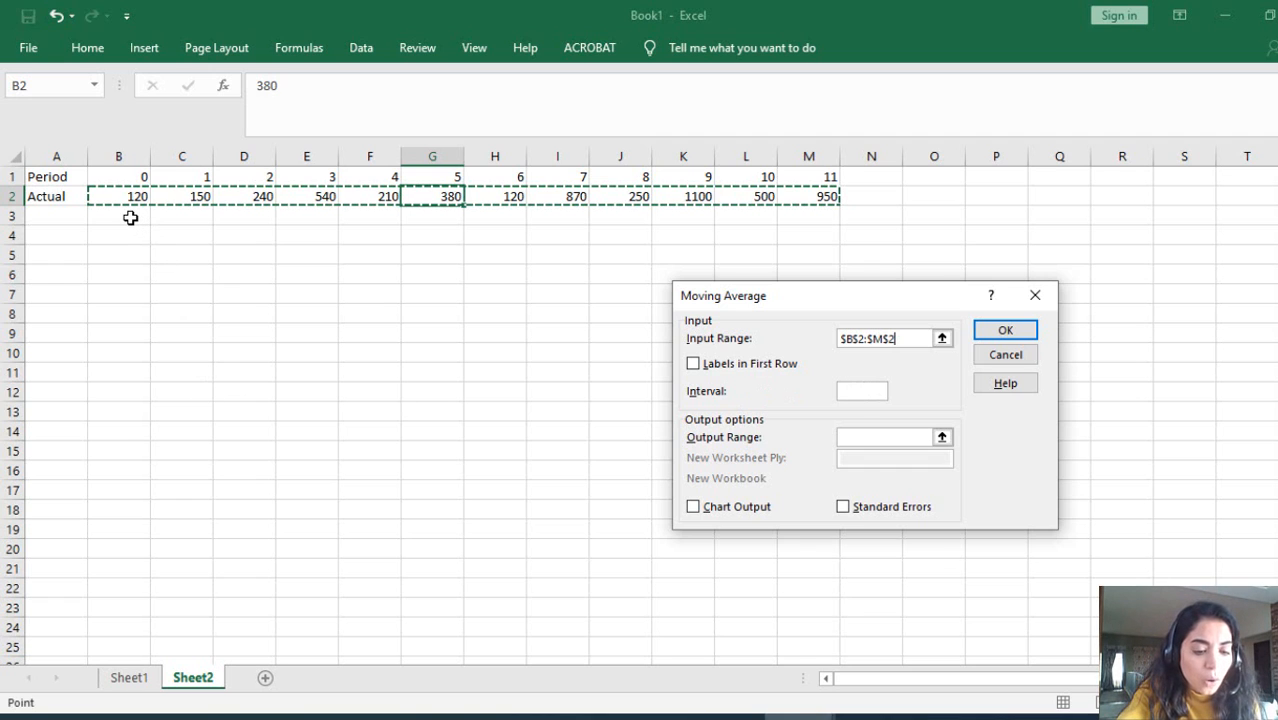
key("Escape")
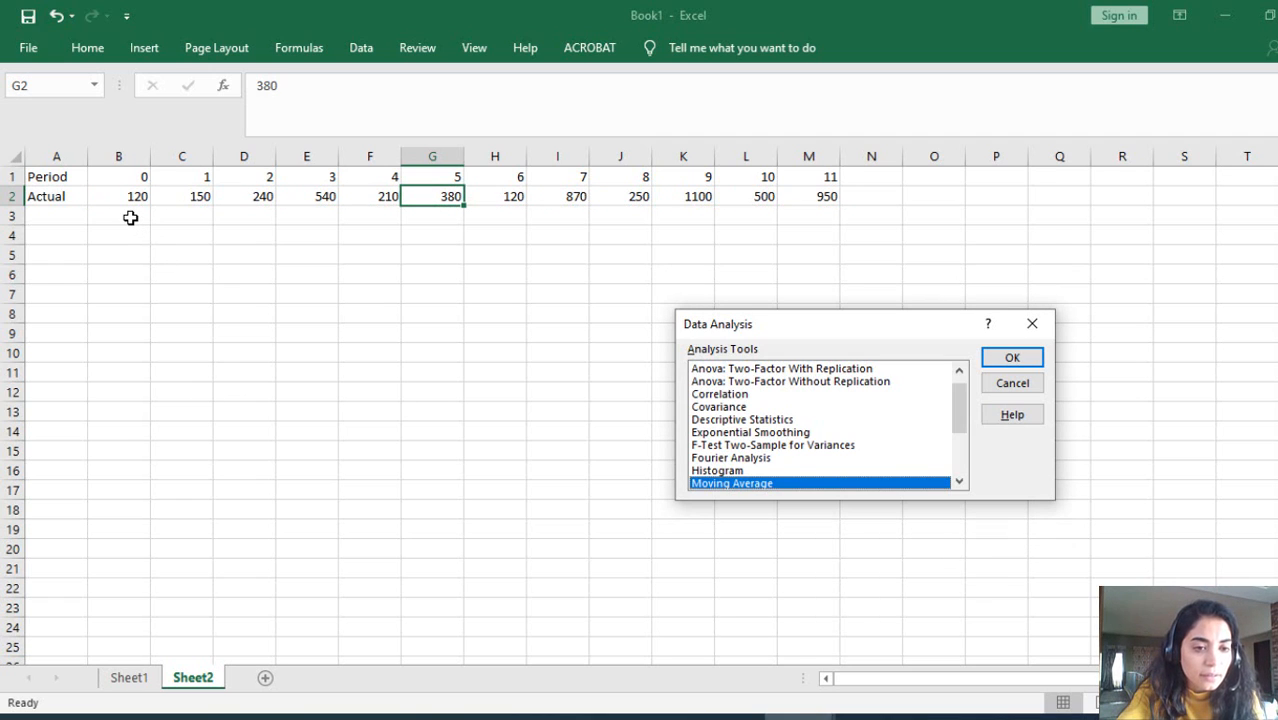
left_click(1033, 323)
left_click(138, 212)
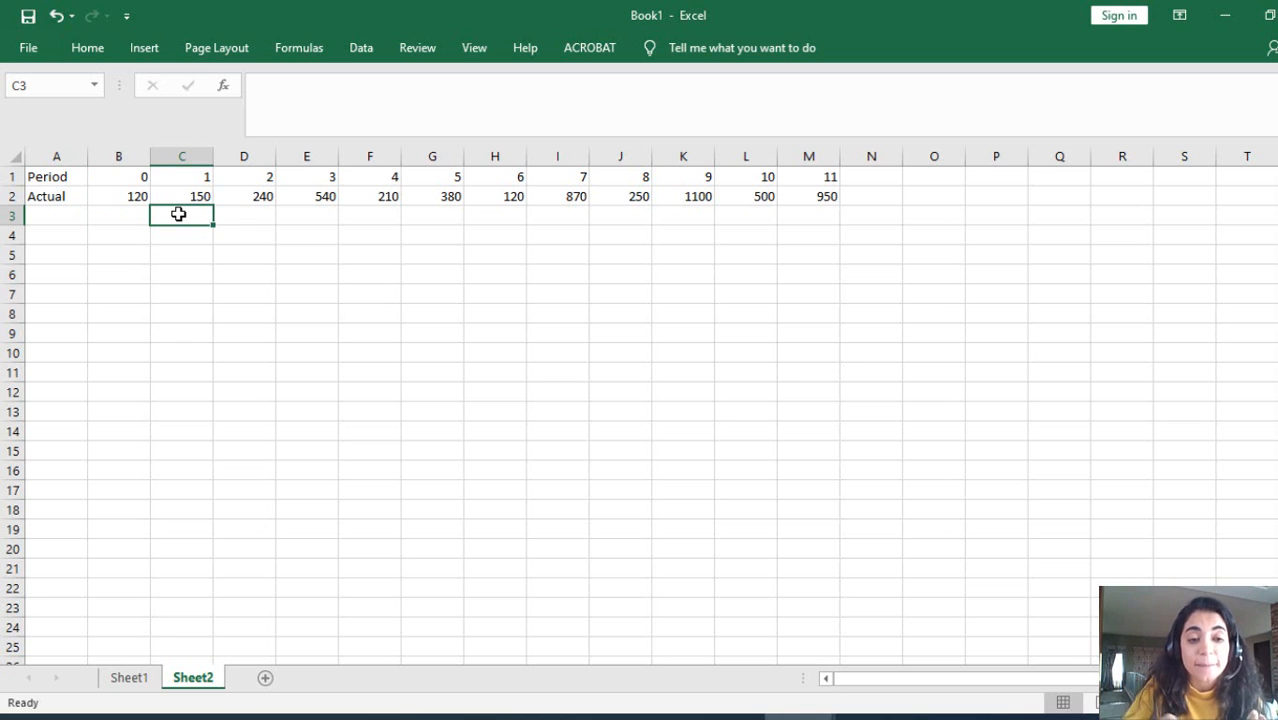
left_click(190, 196)
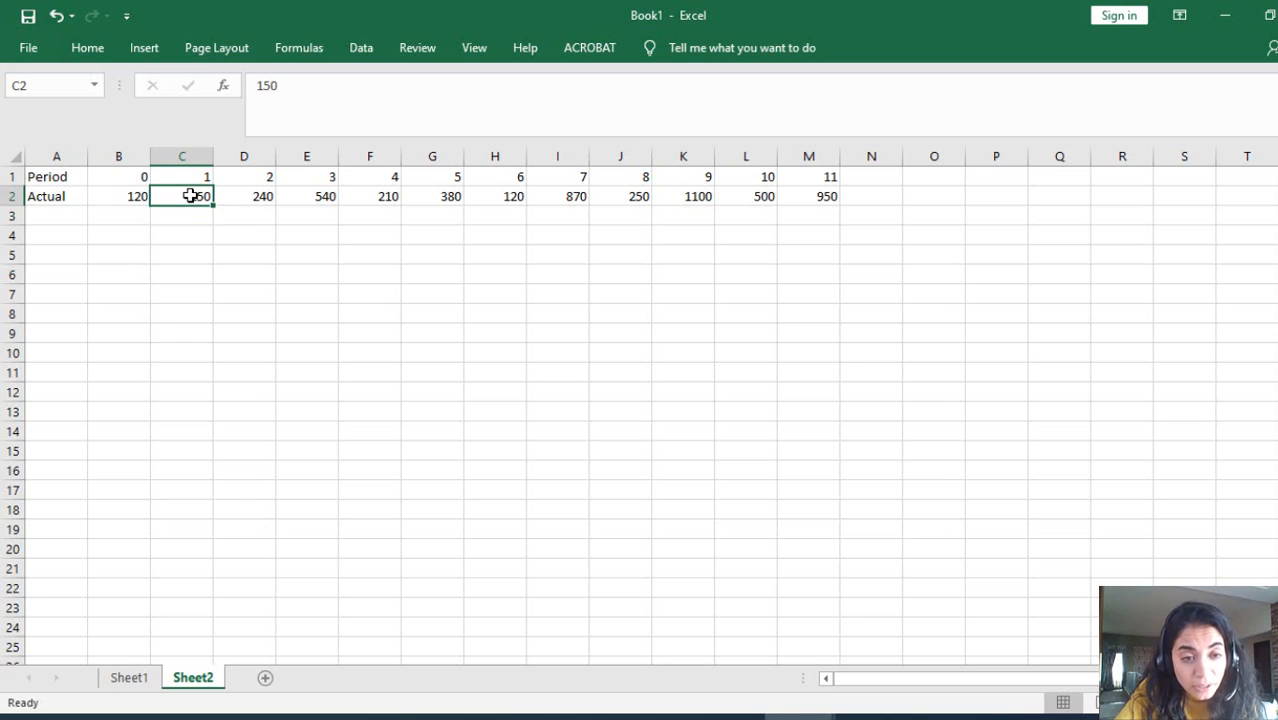
left_click(122, 197)
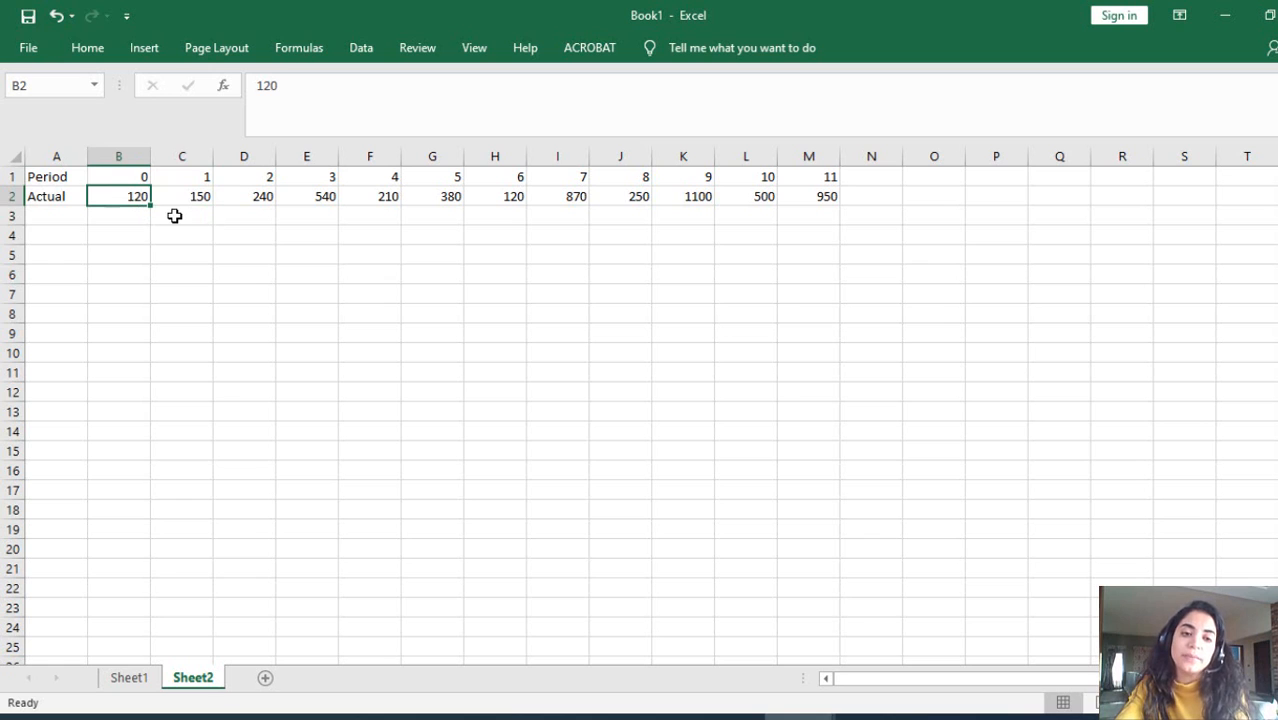
left_click(174, 216)
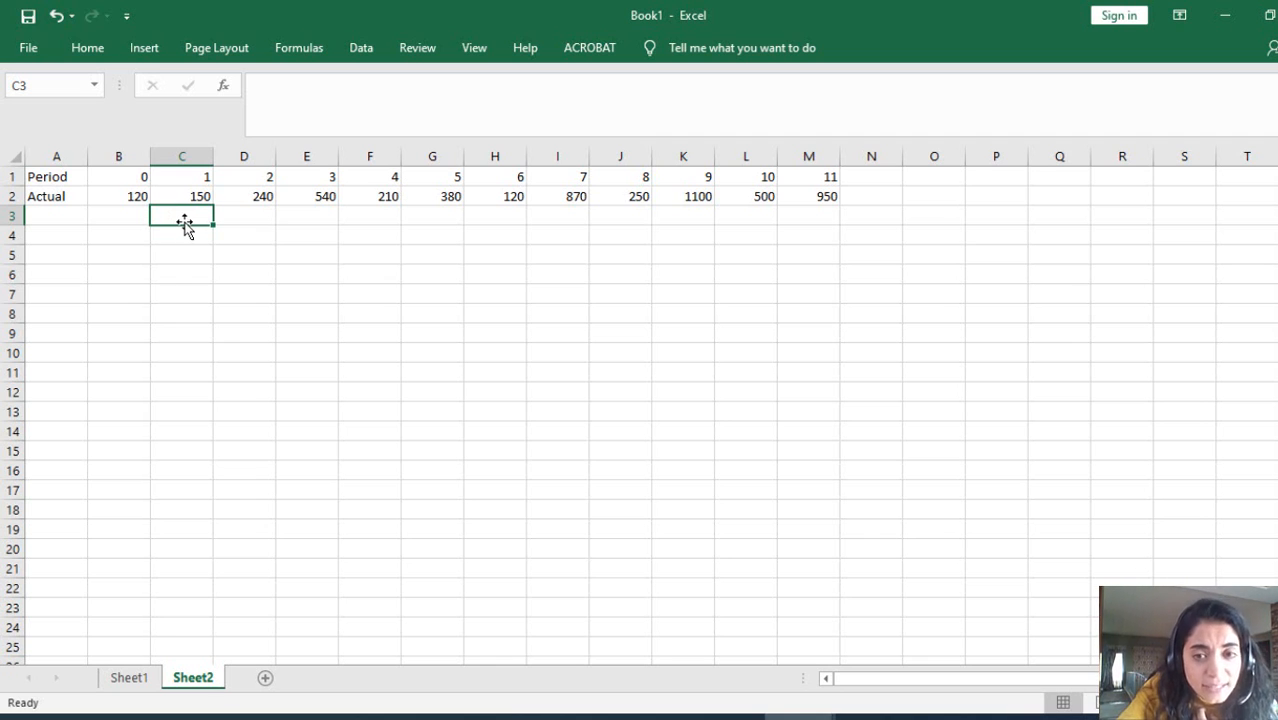
left_click(229, 239)
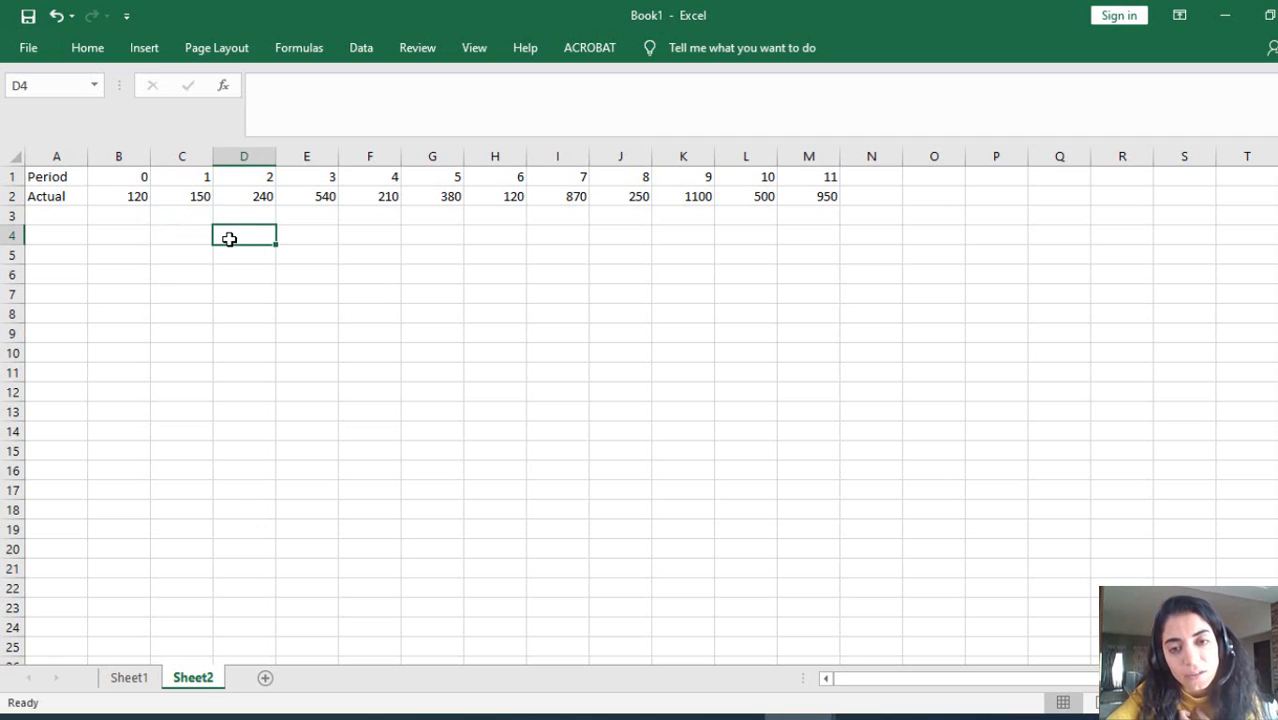
left_click(189, 239)
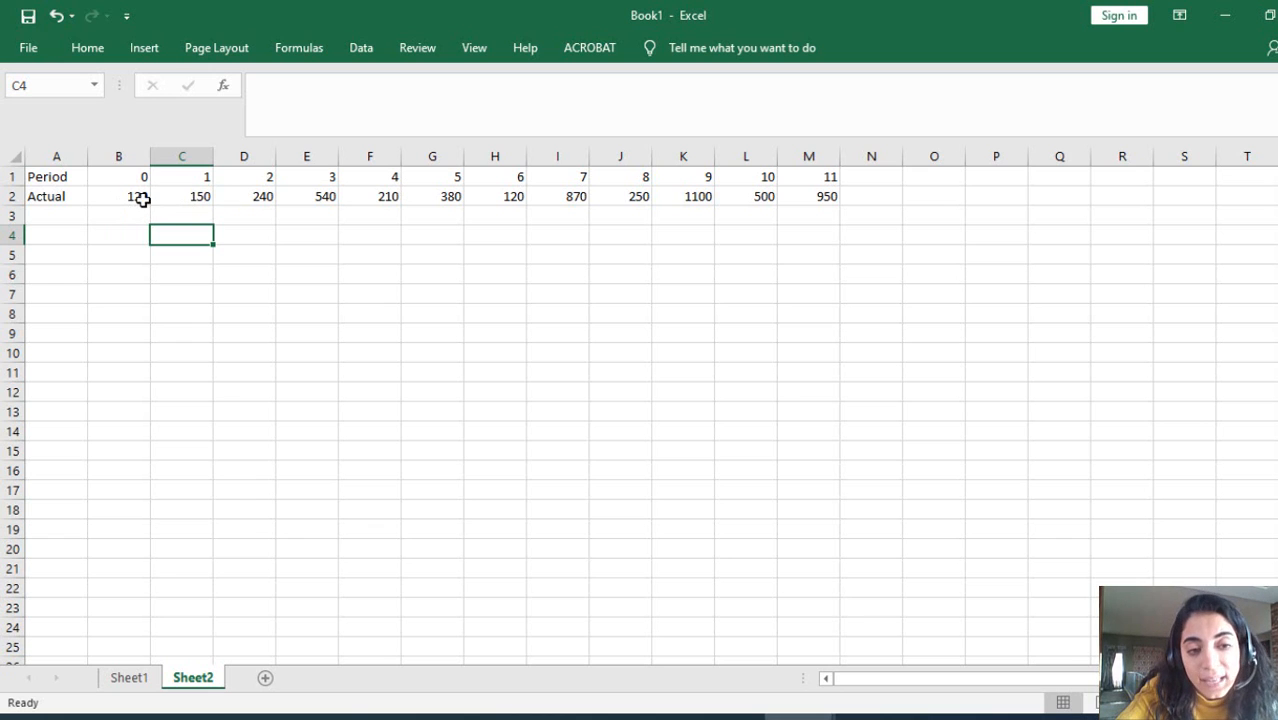
left_click(251, 238)
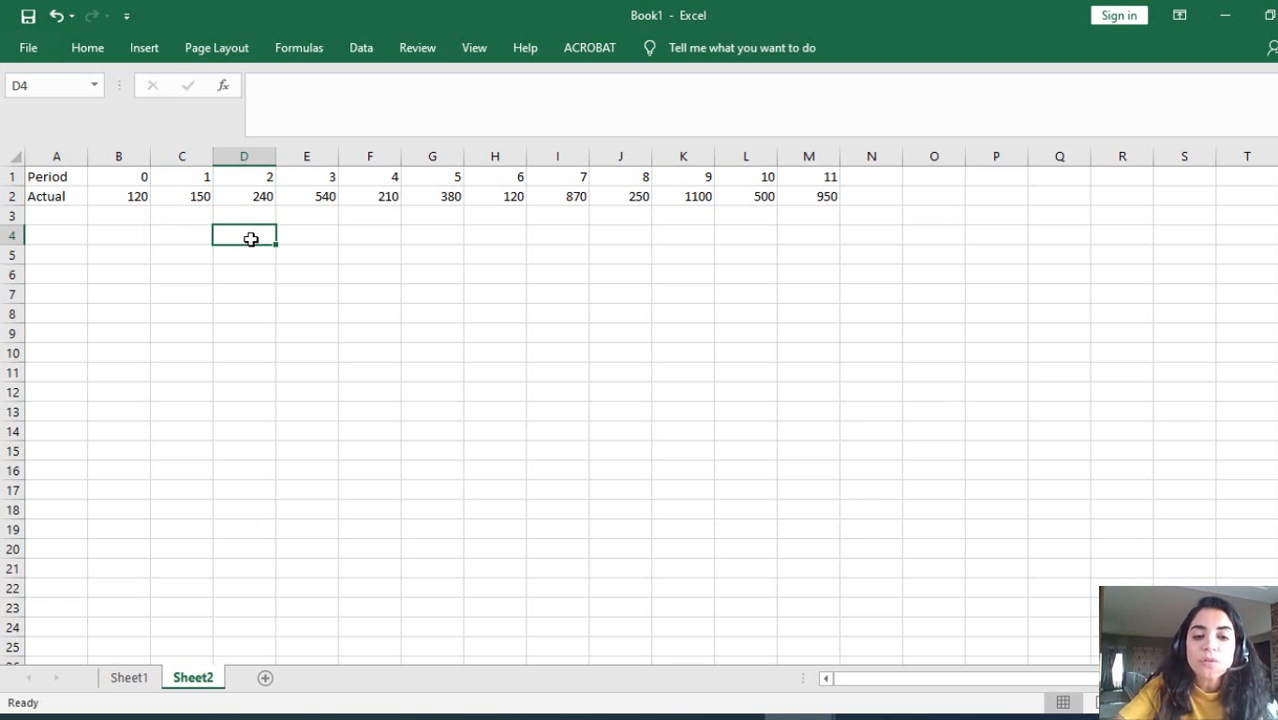
left_click(294, 251)
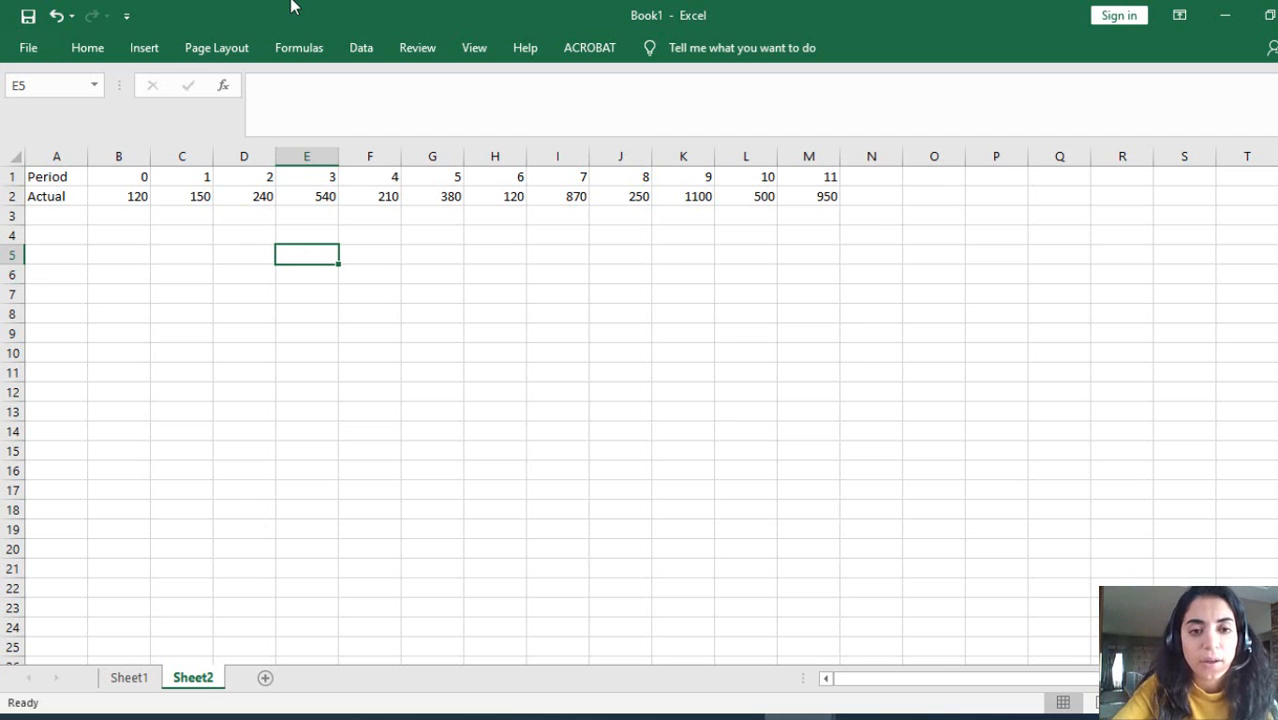
Step: Run a Moving Average analysis on B2:M2 with interval 2, output starting at B3, and chart output enabled
left_click(358, 48)
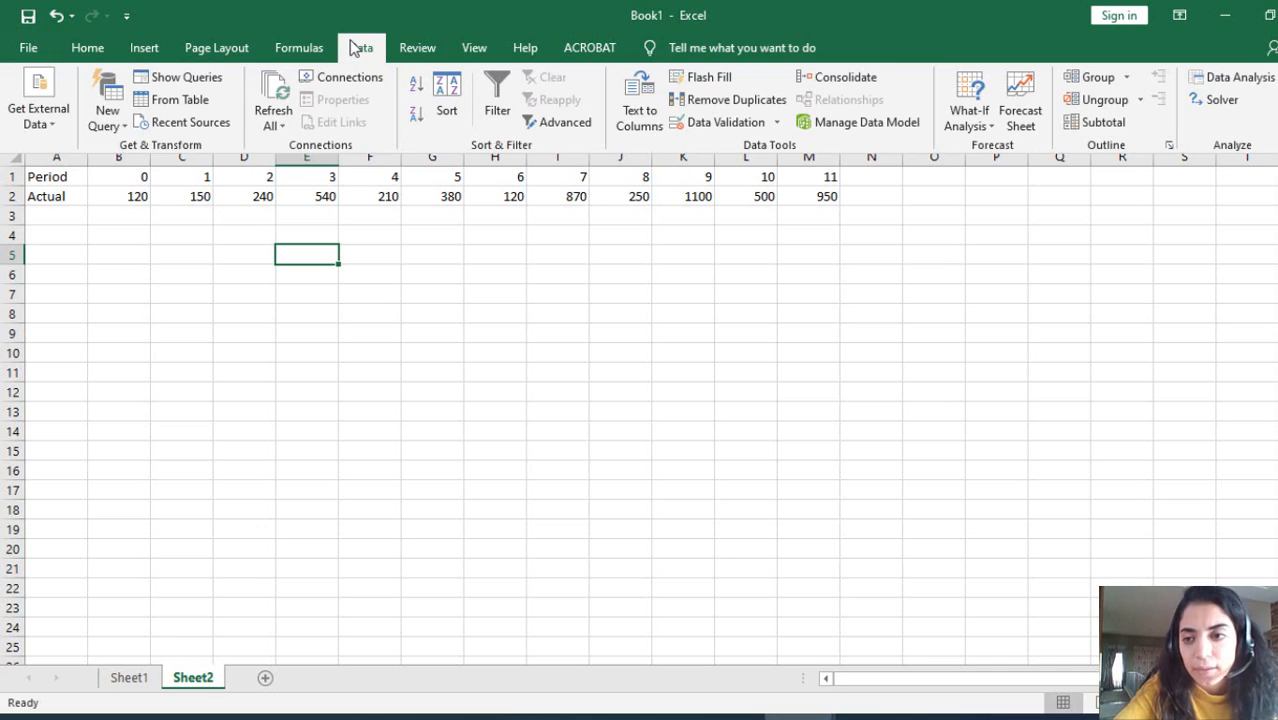
left_click(1200, 79)
left_click(1012, 358)
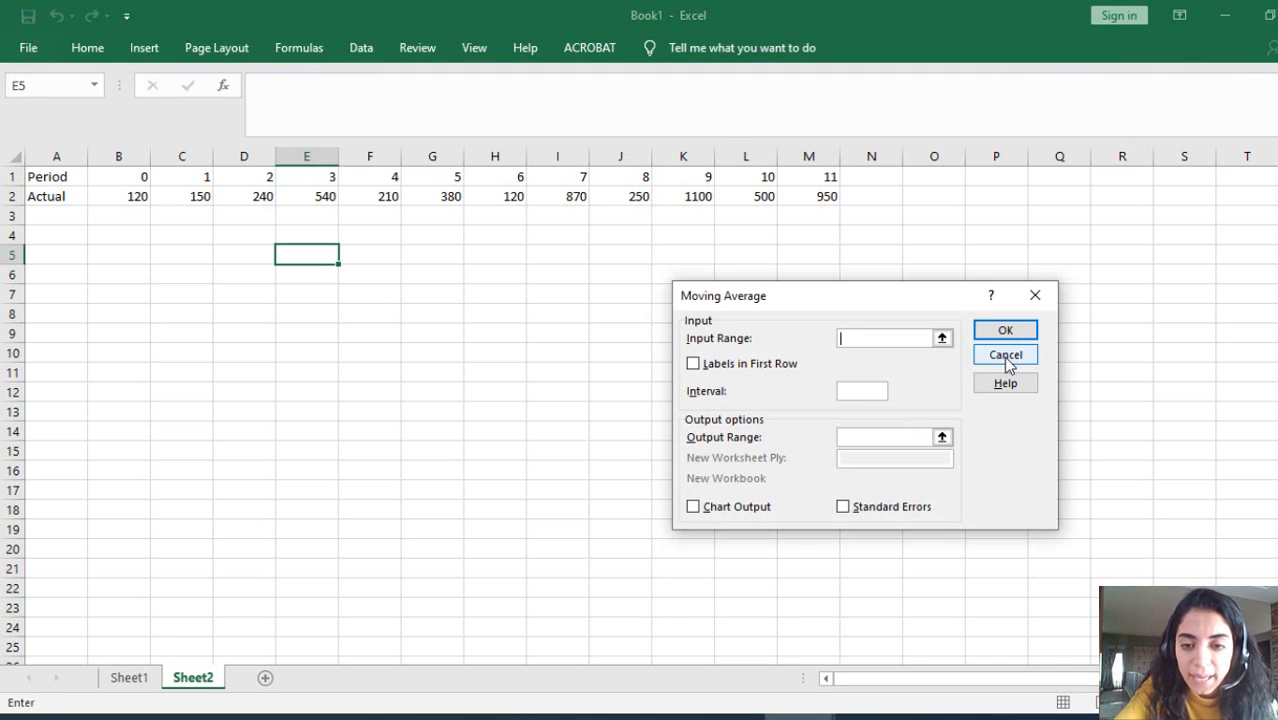
left_click_drag(134, 193, 824, 194)
left_click(866, 395)
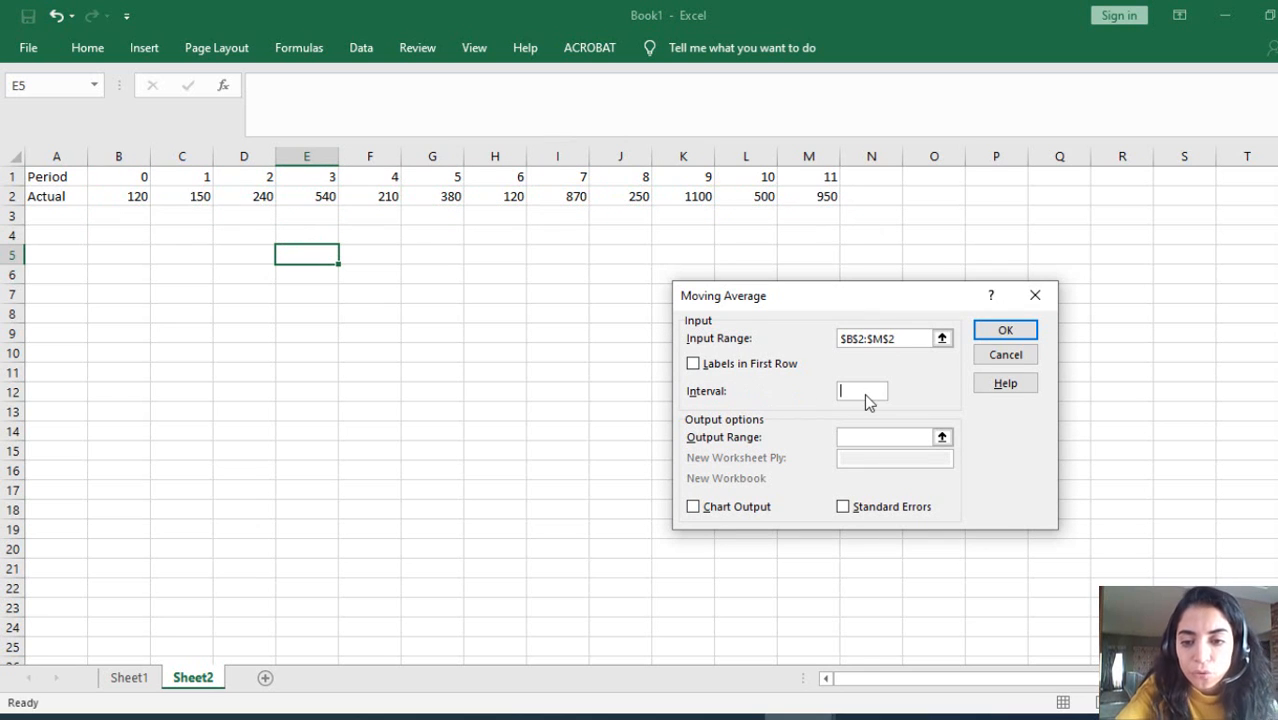
type("2")
left_click(868, 437)
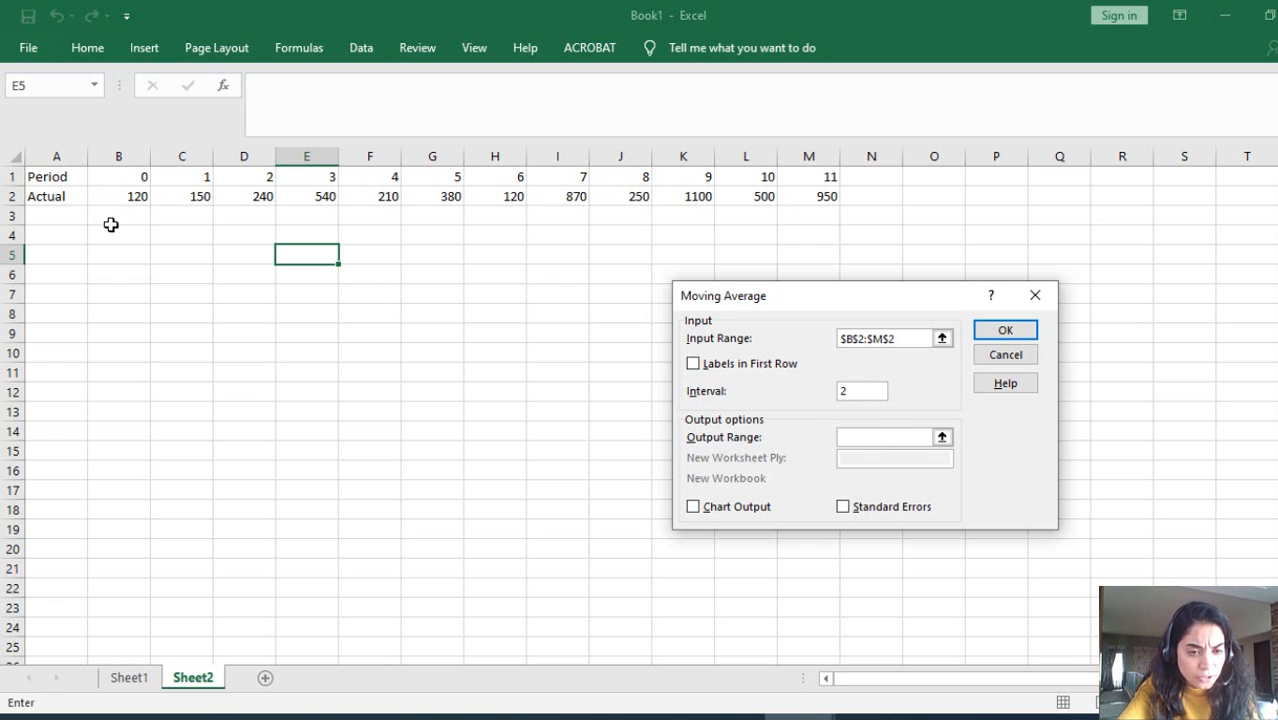
left_click(116, 221)
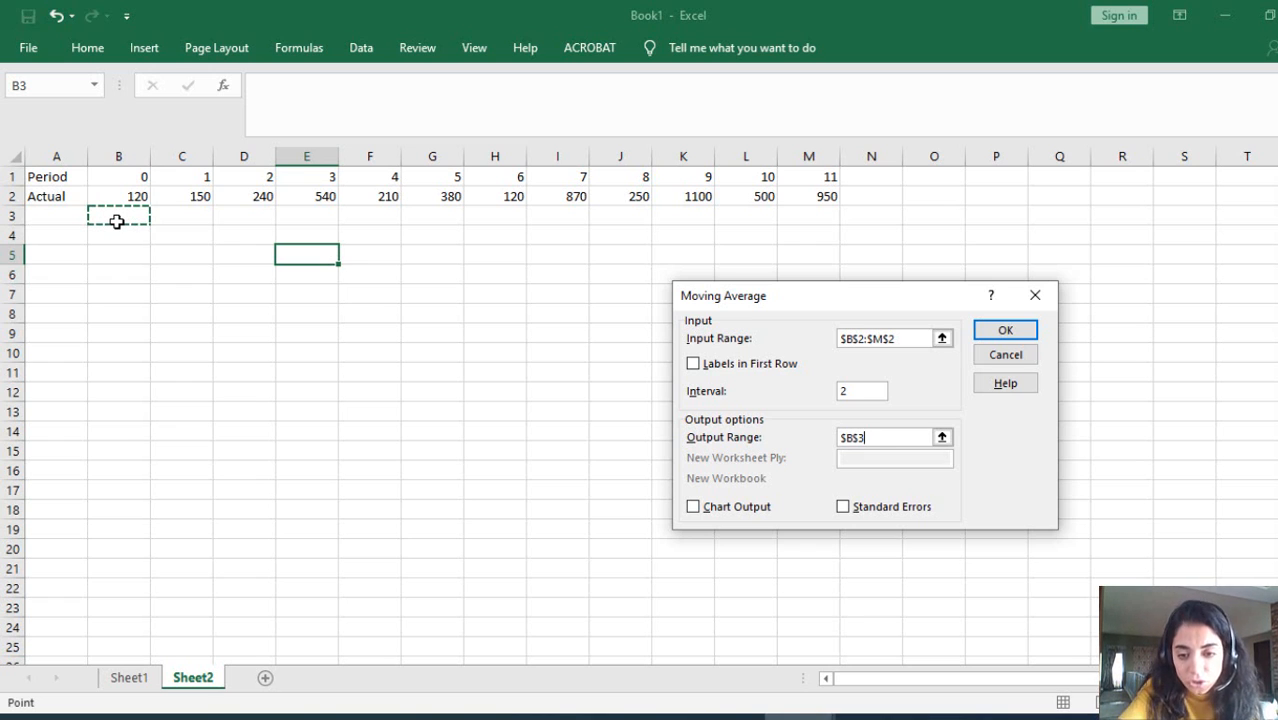
left_click(693, 507)
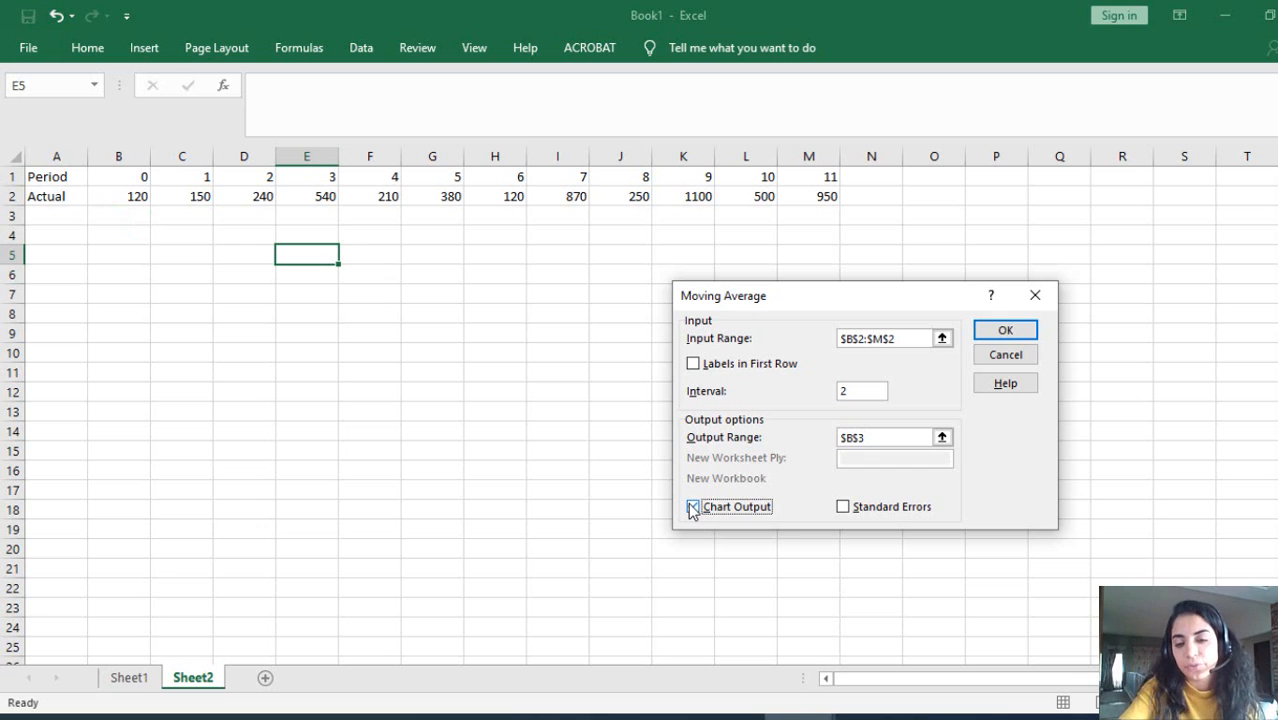
left_click(1030, 337)
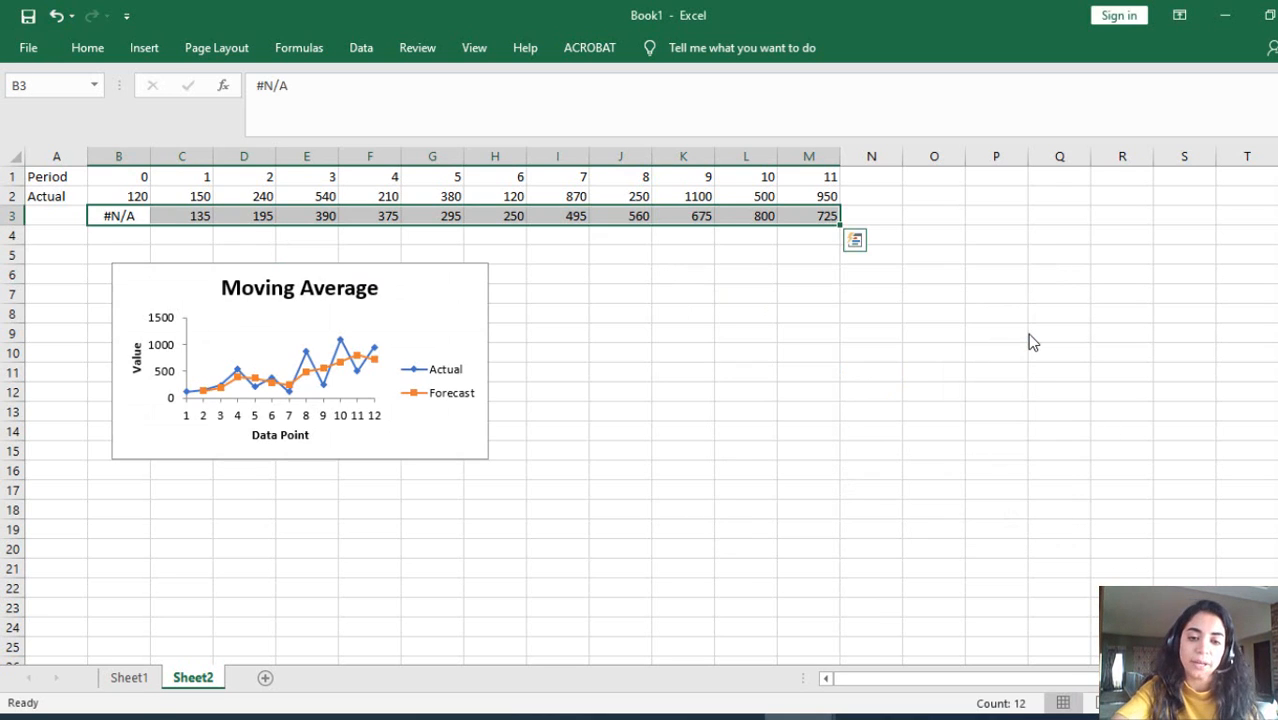
Step: Enlarge the Moving Average chart so that it extends into column L and down to about row 19
left_click(474, 314)
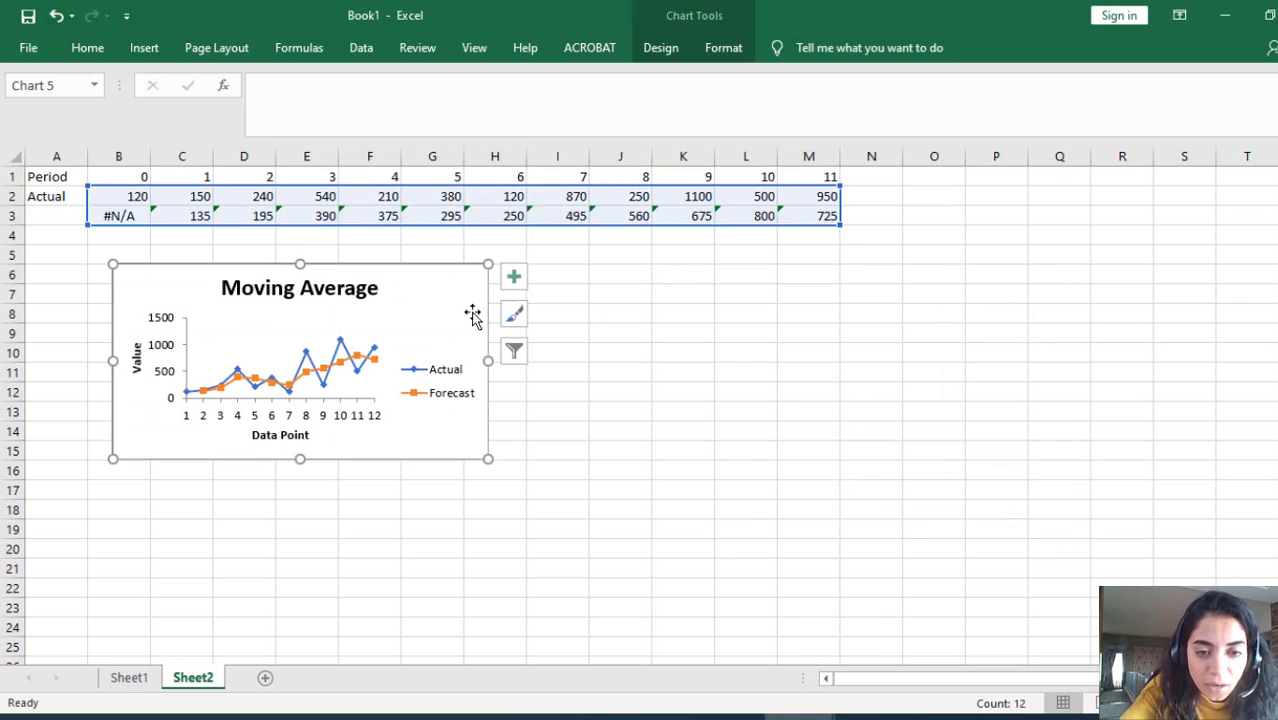
left_click_drag(489, 457, 750, 541)
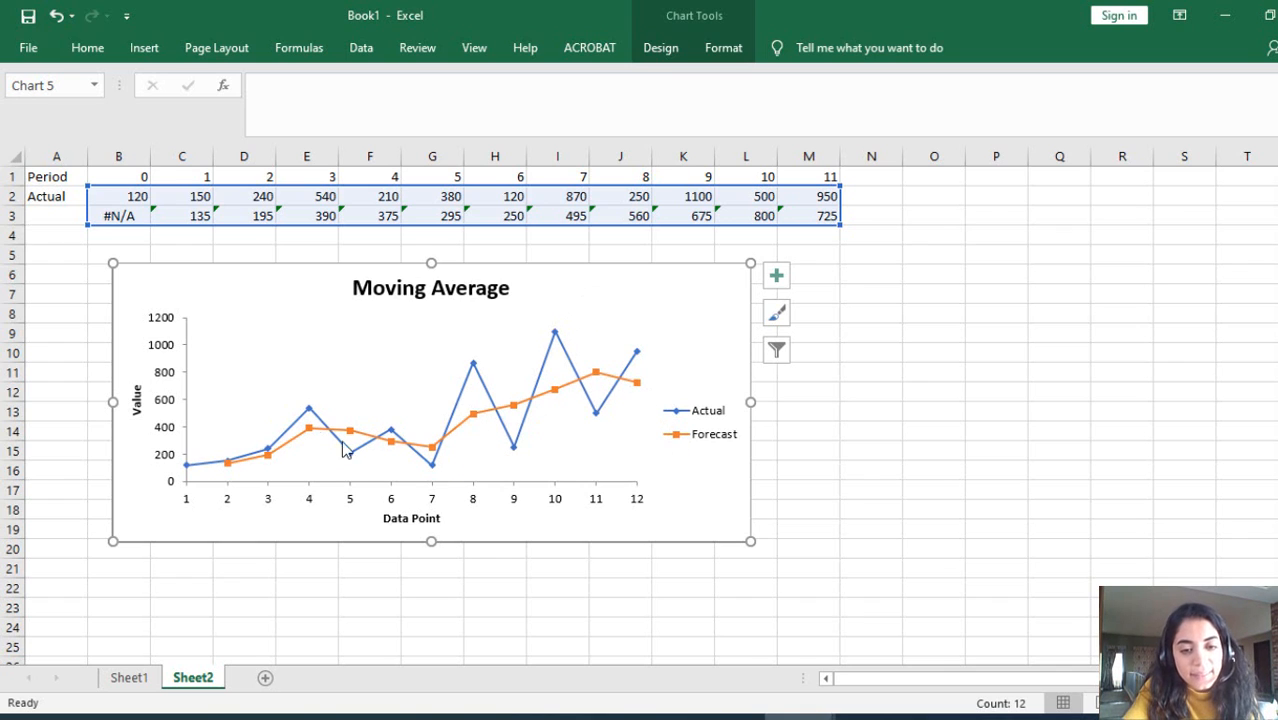
Step: Label the moving average row by entering int=2 in cell A3
left_click(47, 217)
type("int=2")
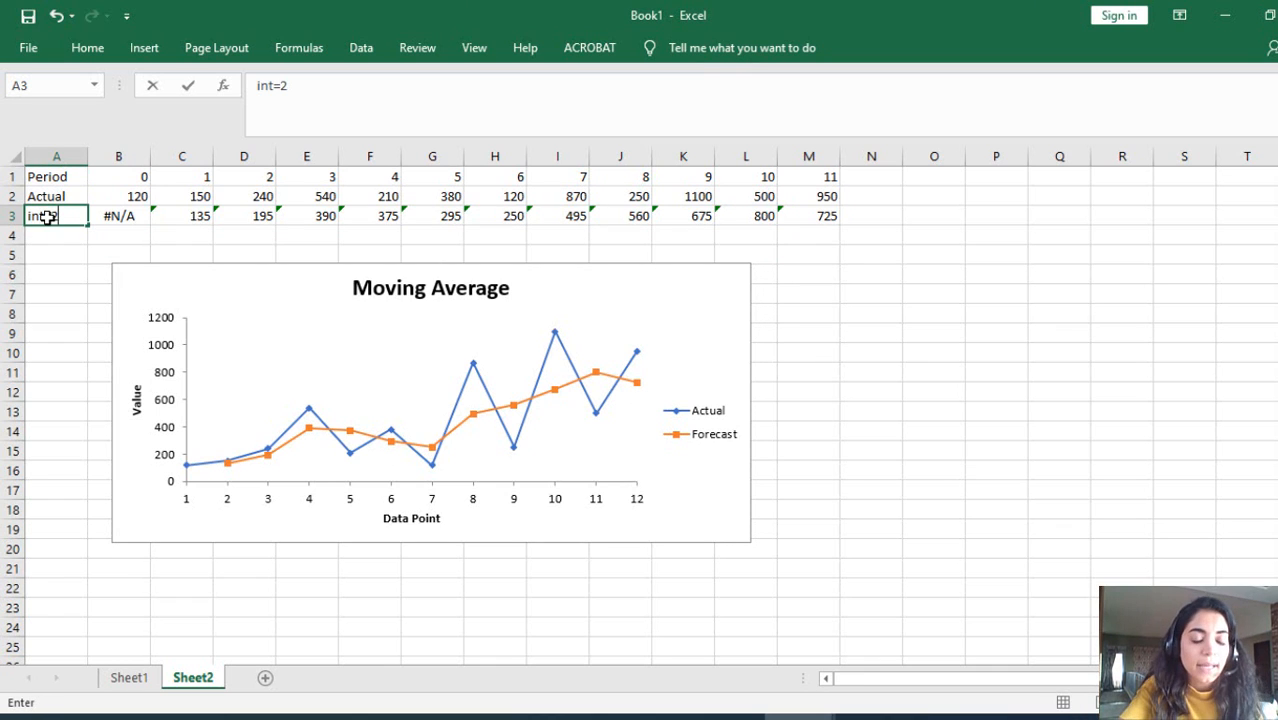
left_click(148, 219)
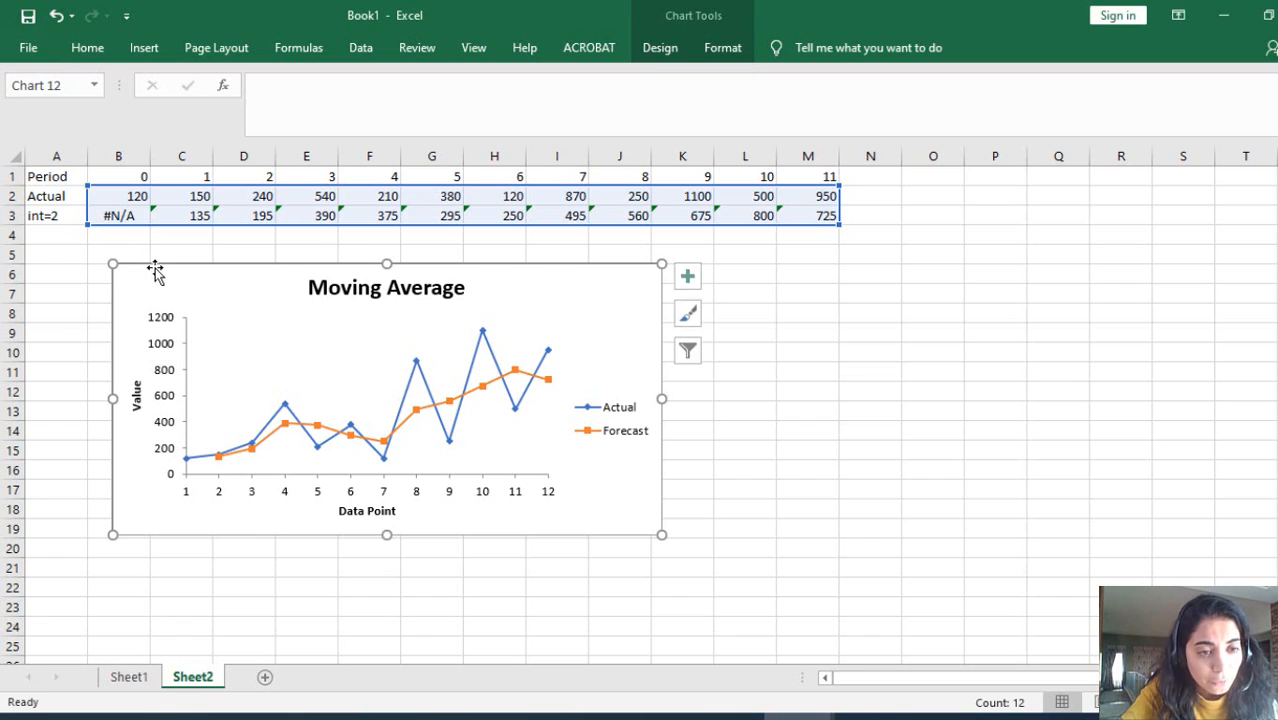
Step: Move the Moving Average chart down to about row 7, and enter the labels int=4 in A4 and int=6 in A5
left_click_drag(154, 271, 180, 291)
left_click(57, 236)
type("int=2")
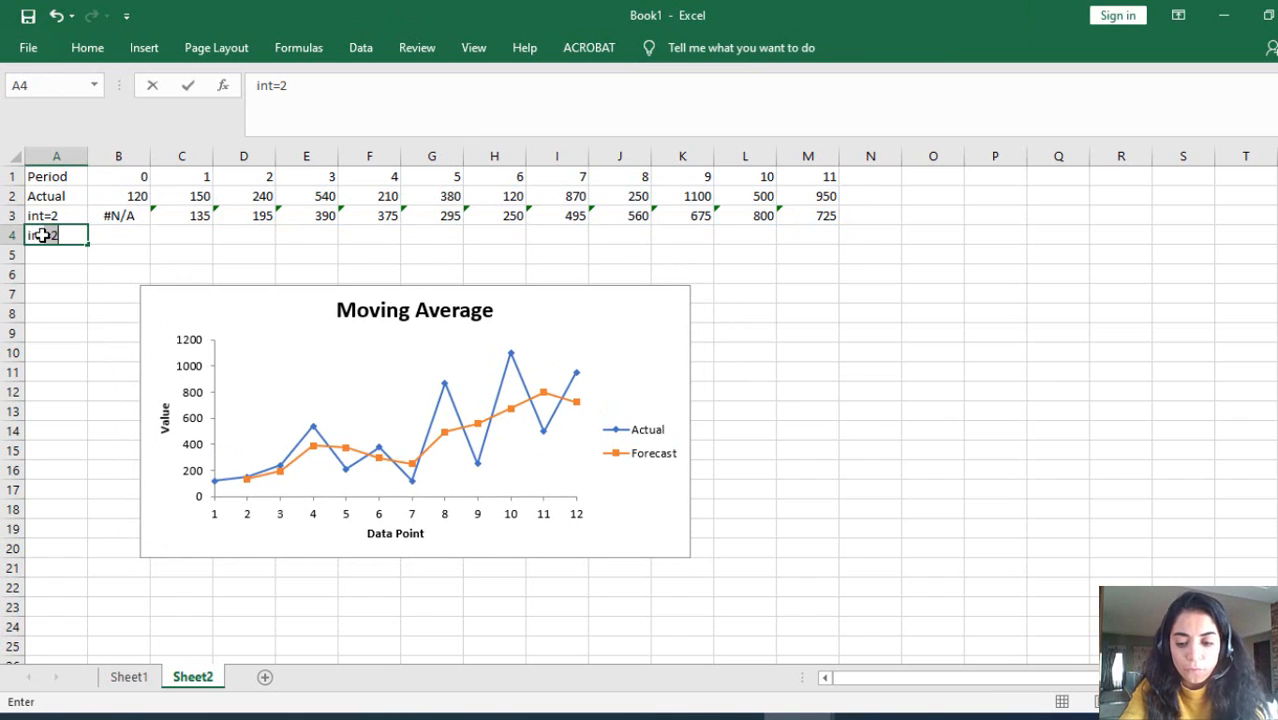
key("BackSpace")
type("4")
key("Return")
type("int")
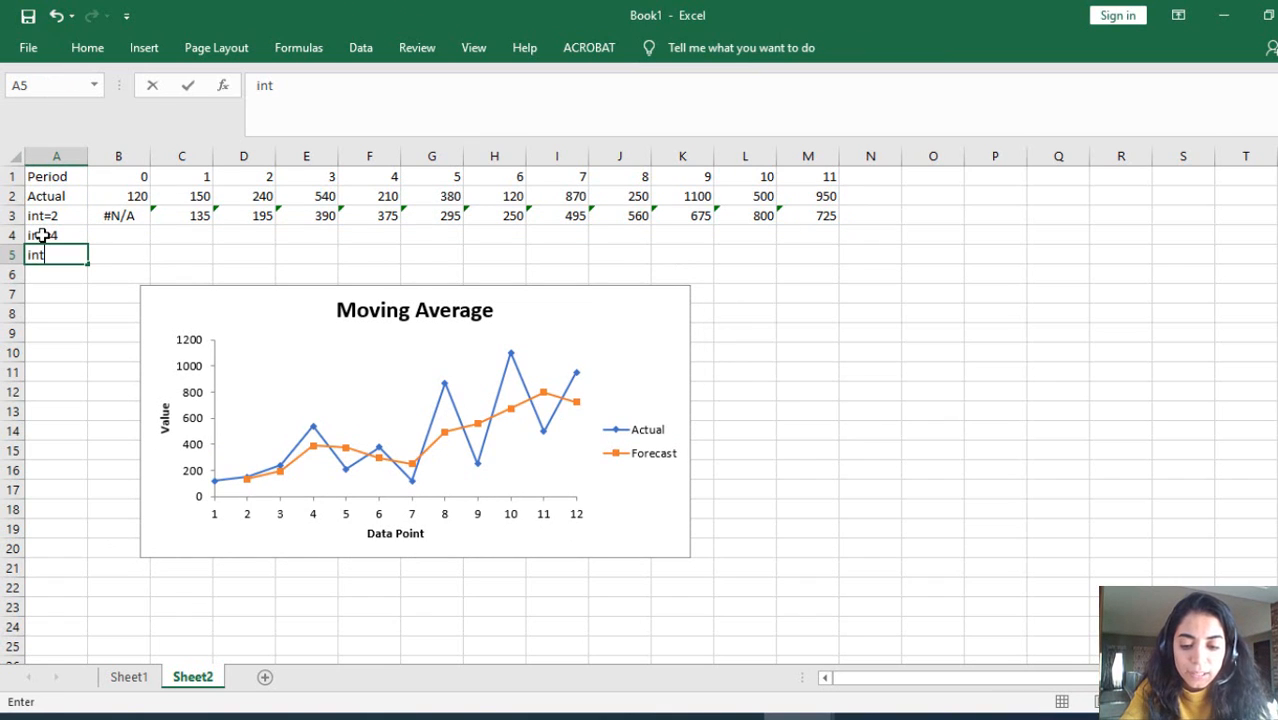
type("=6")
key("BackSpace")
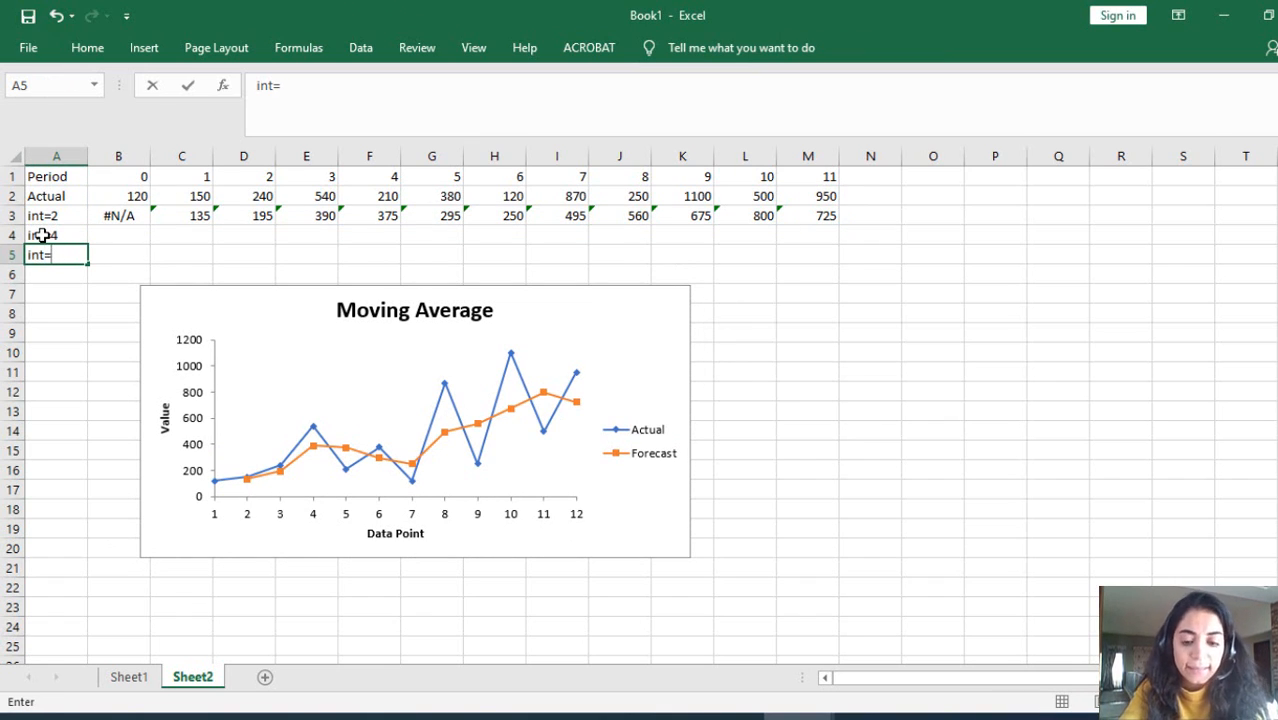
type("6")
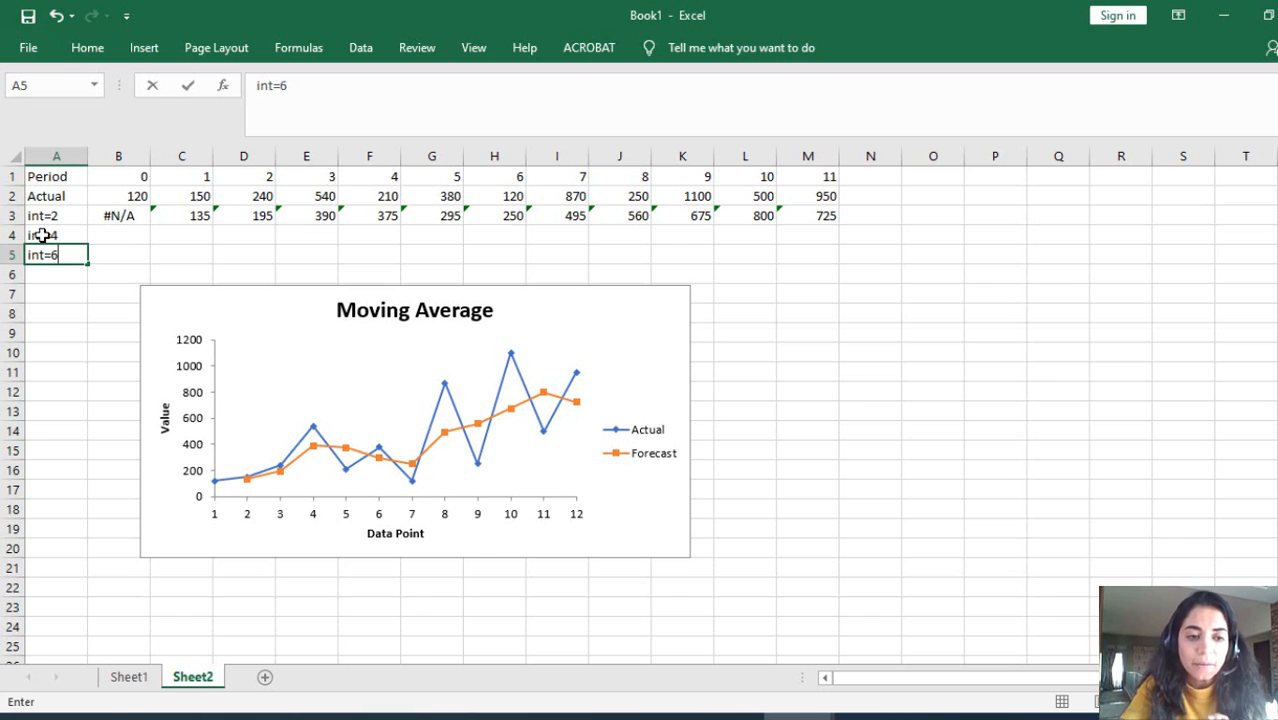
Step: Delete the Moving Average chart from Sheet2 and select an empty cell
left_click(666, 297)
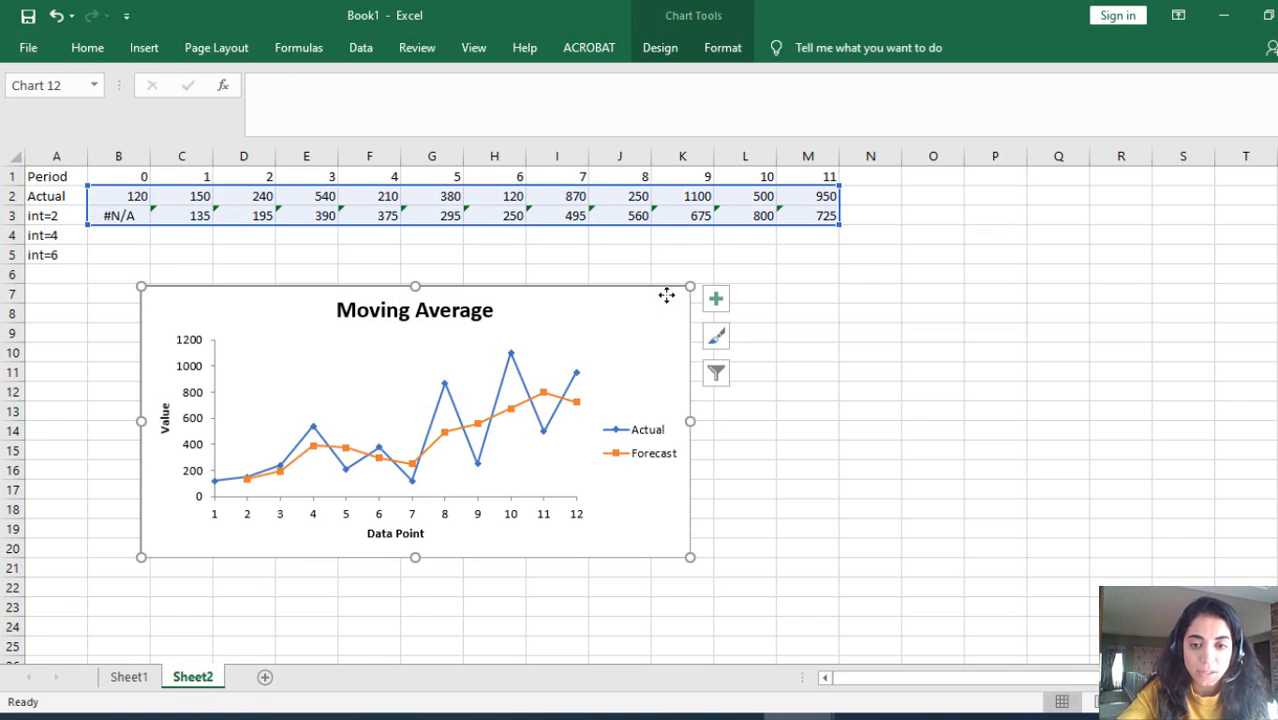
key("Delete")
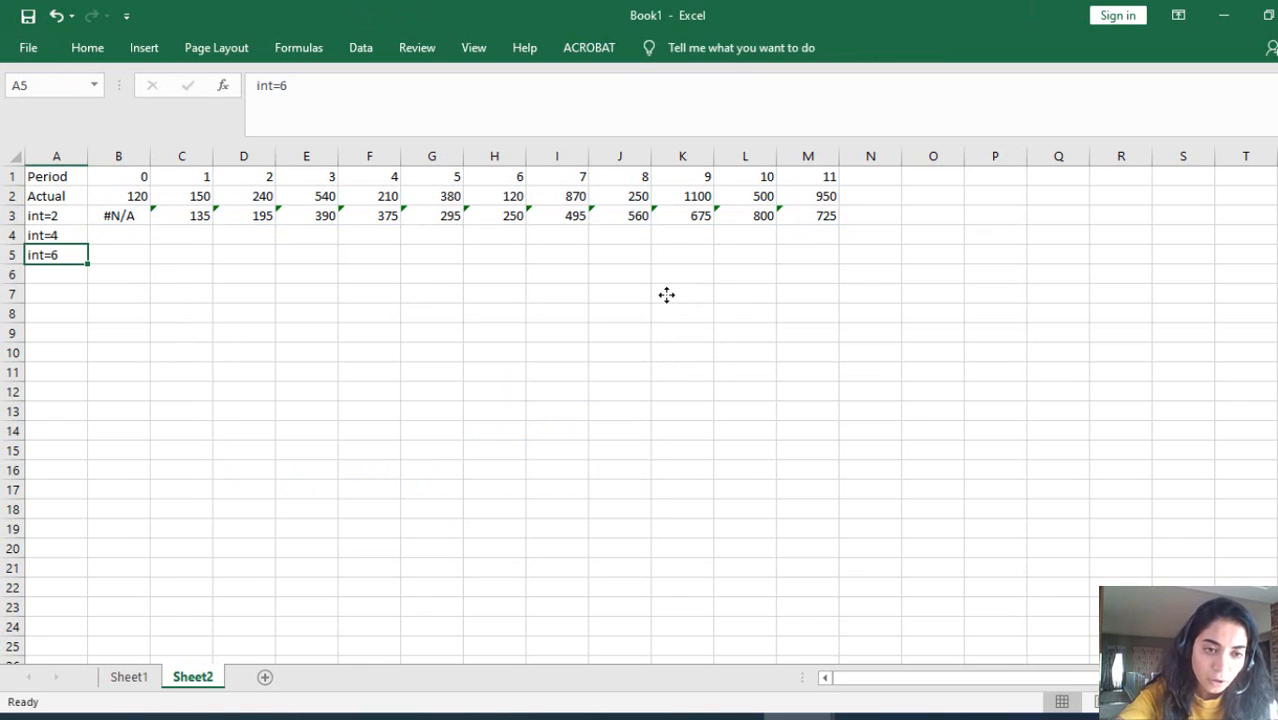
left_click(302, 310)
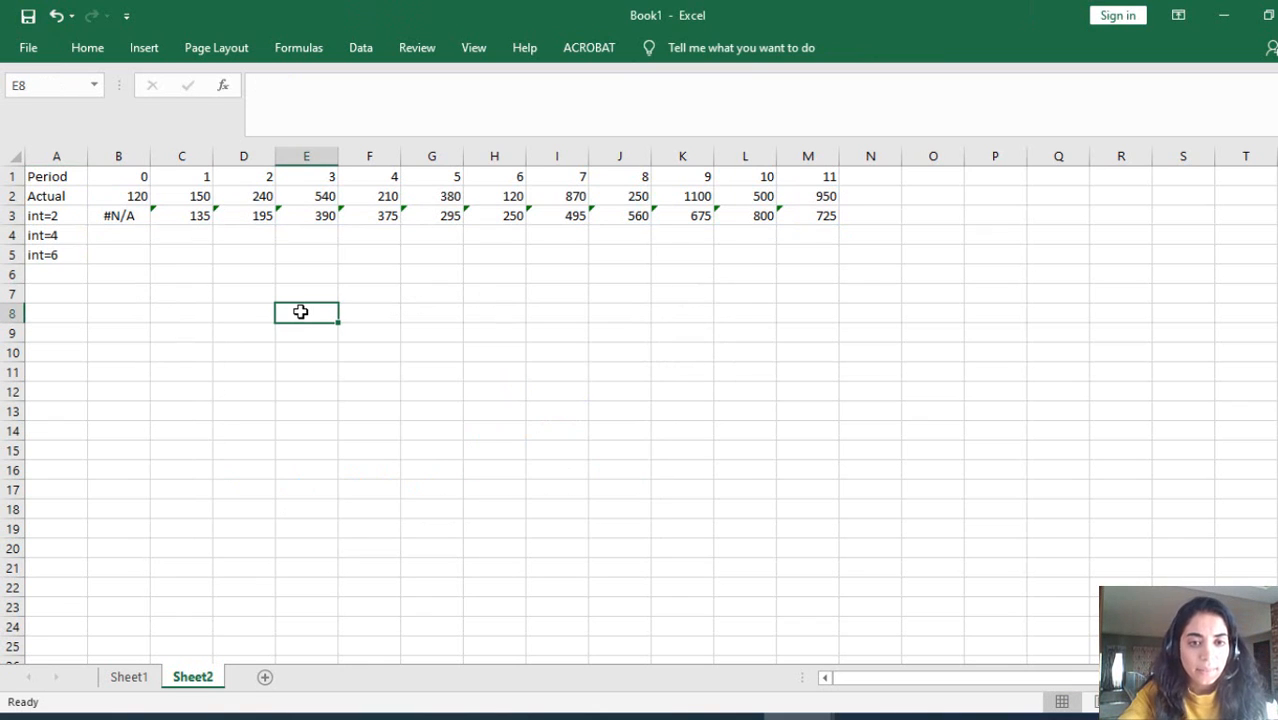
Step: Run a Moving Average analysis on B2:M2 with interval 4, output starting at B4, and chart output disabled
left_click(361, 47)
left_click(1238, 77)
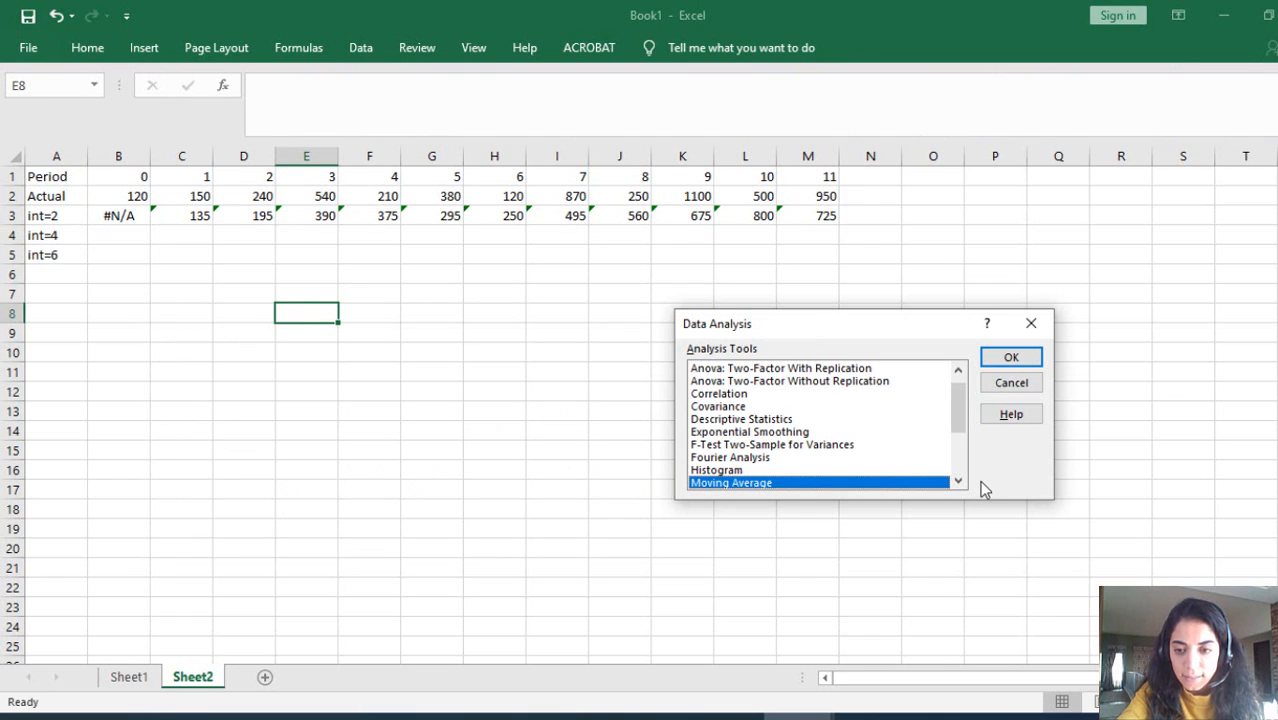
left_click(1011, 358)
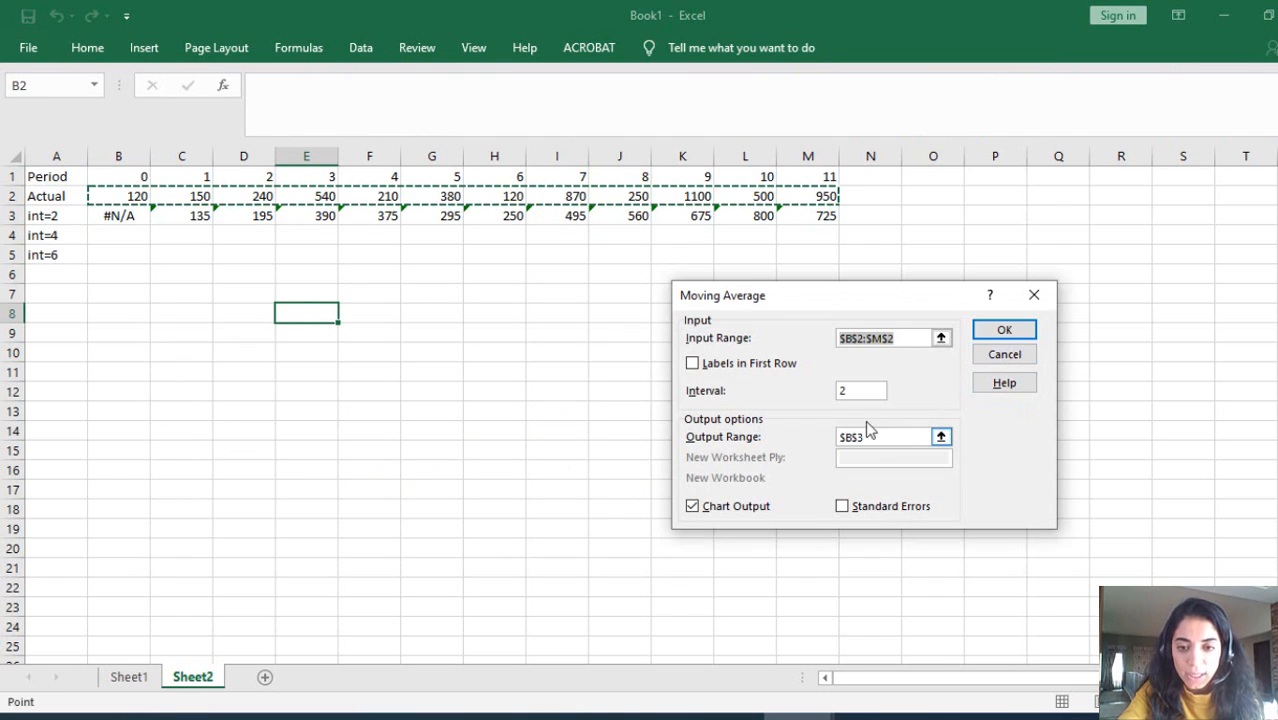
left_click(840, 392)
double_click(840, 392)
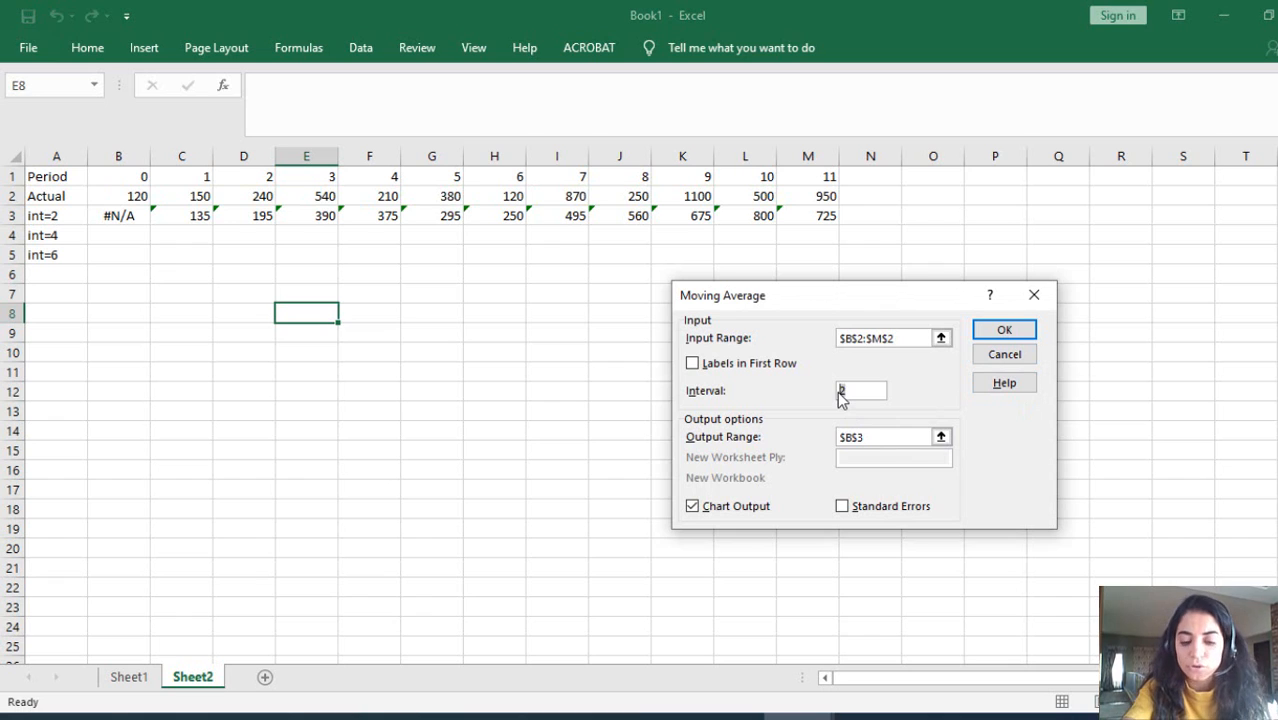
key("BackSpace")
type("4")
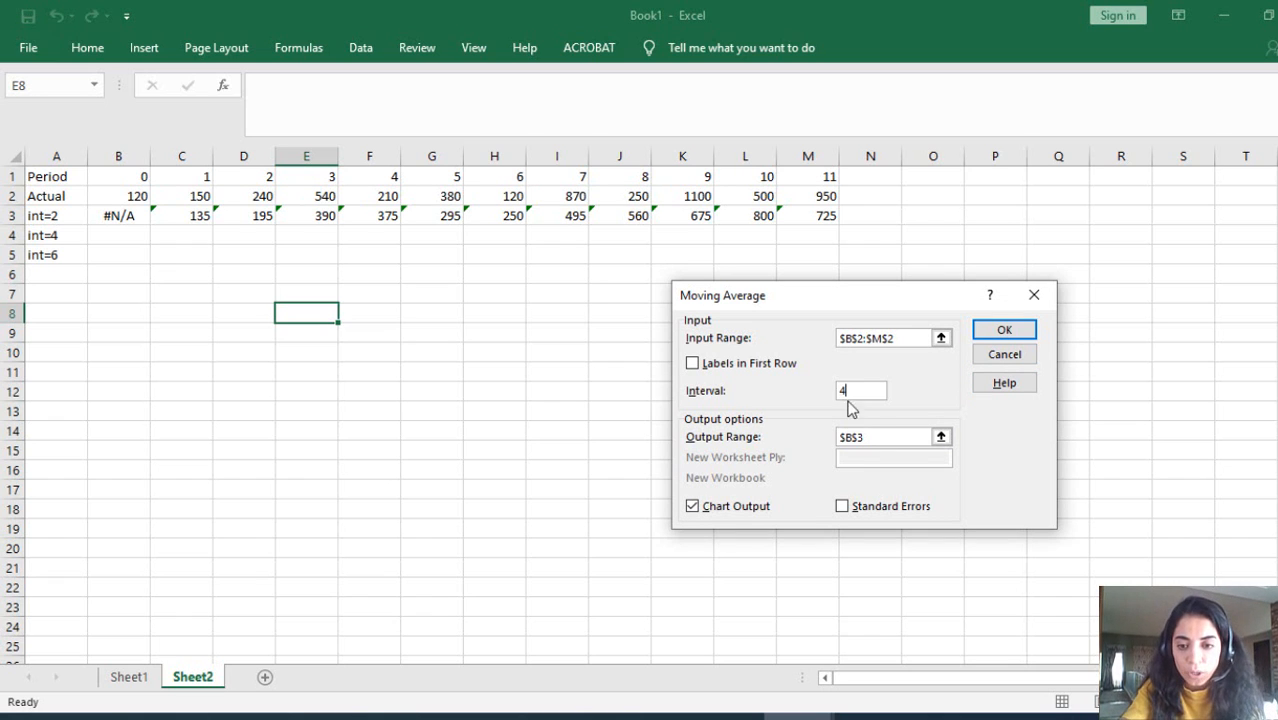
left_click_drag(874, 437, 812, 433)
key("BackSpace")
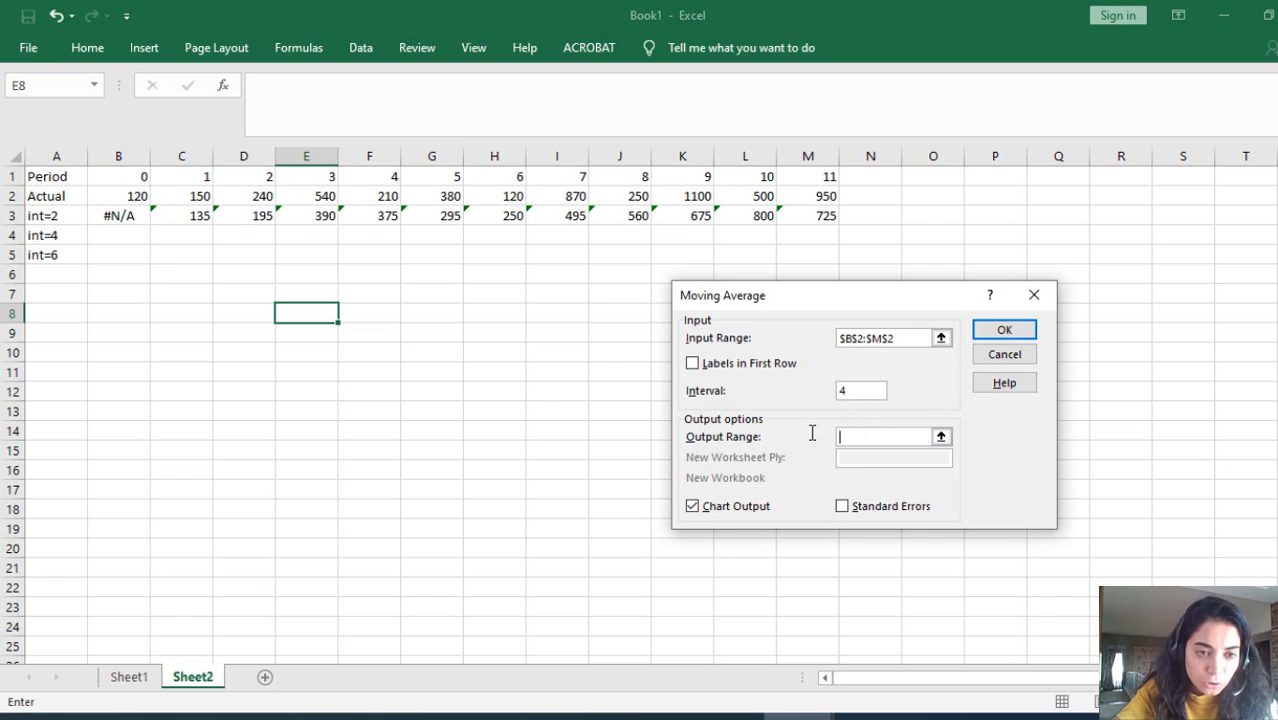
left_click(110, 228)
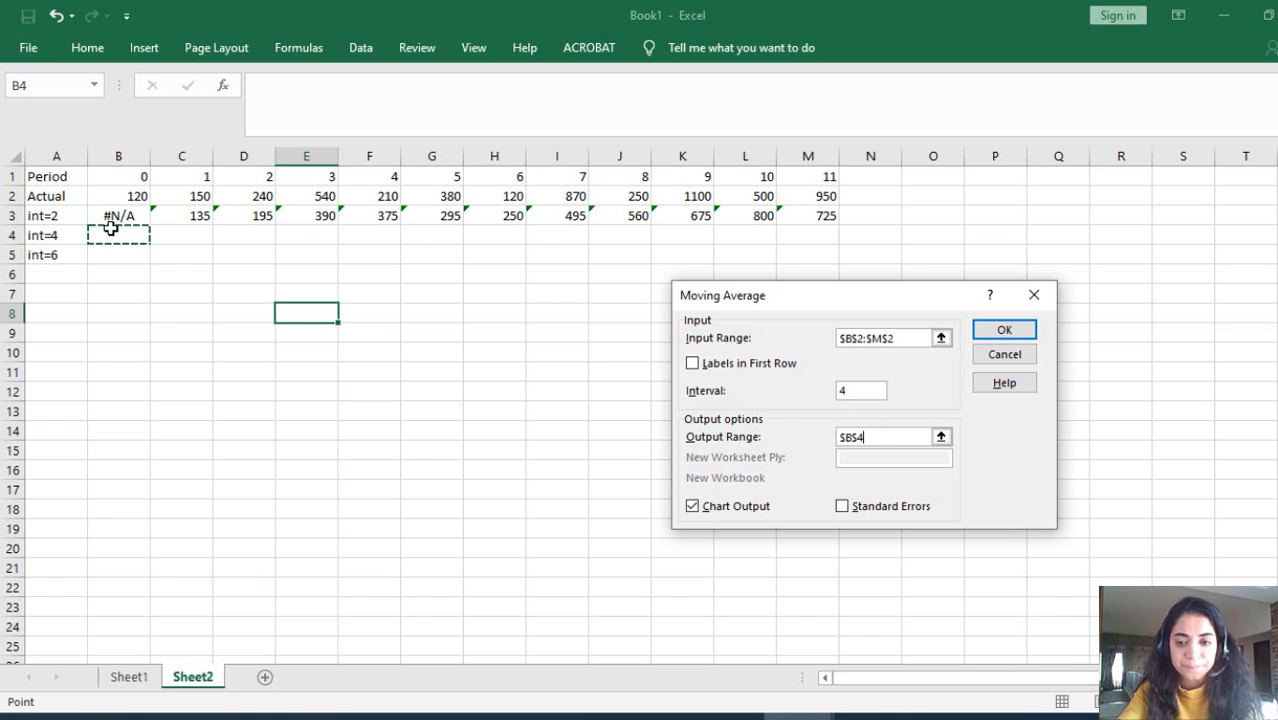
left_click(721, 510)
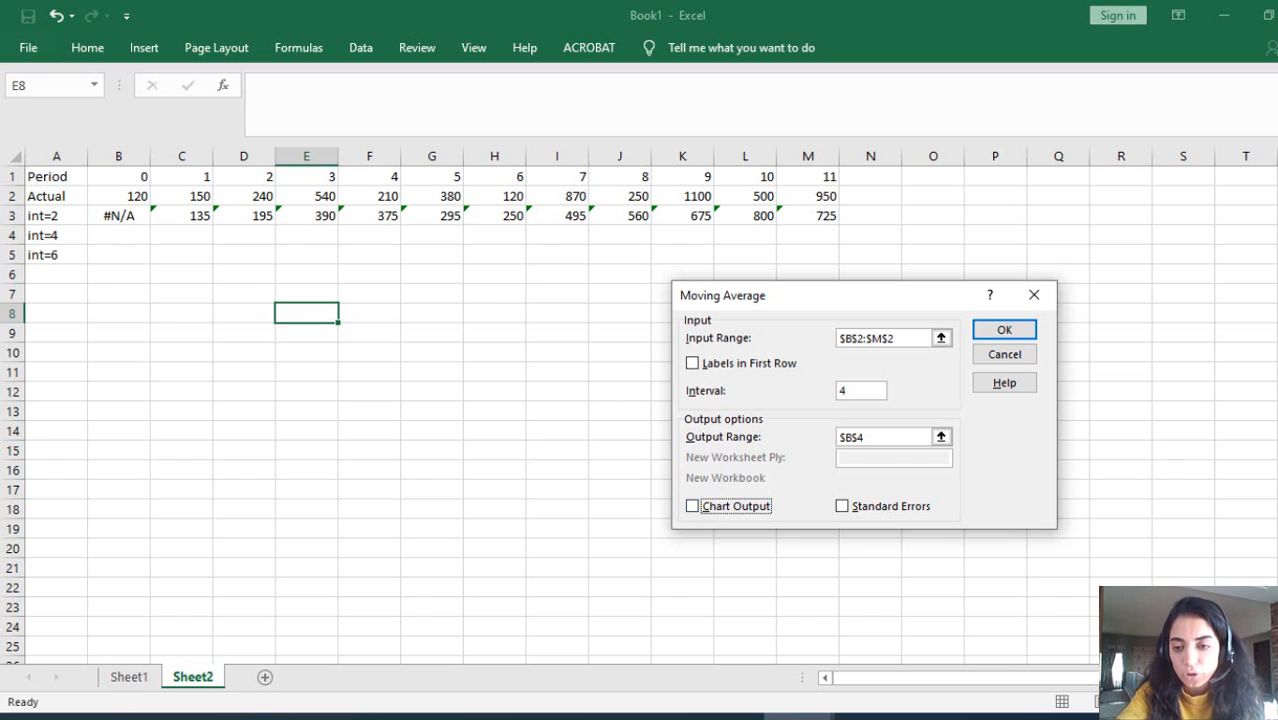
left_click(1005, 330)
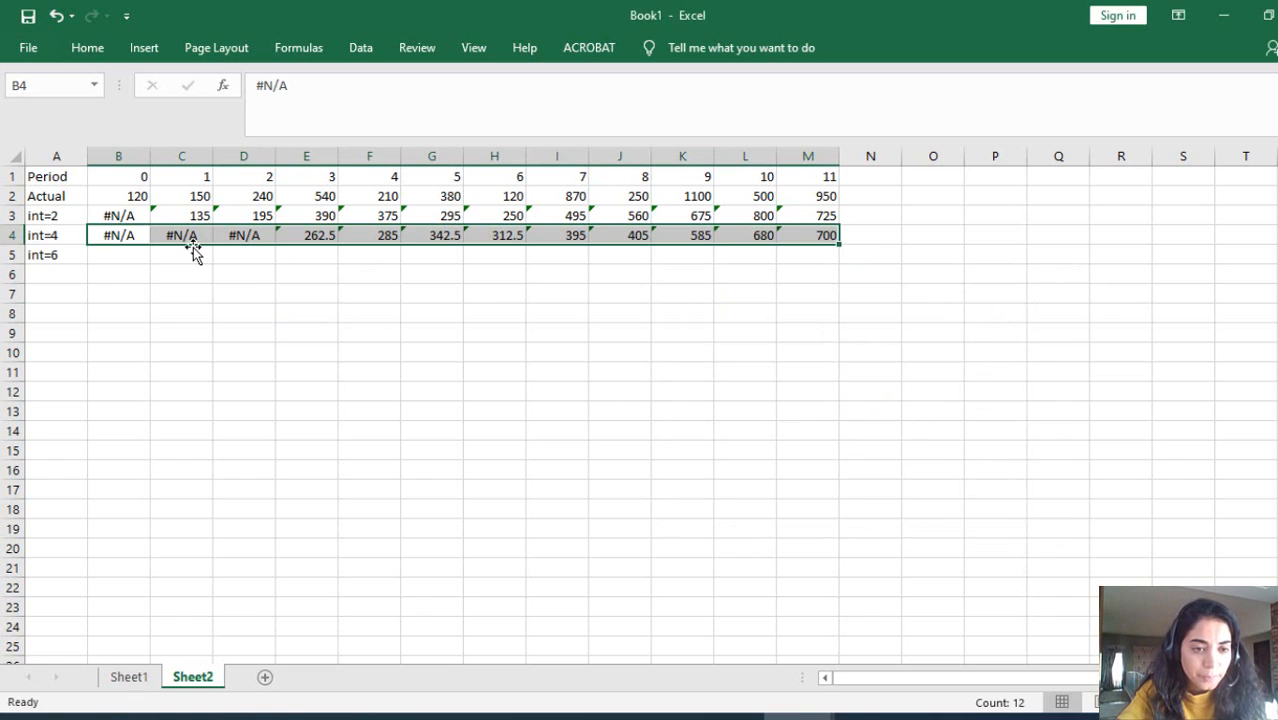
Step: Run a Moving Average analysis on B2:M2 with interval 6 and output starting at B5, then clear the selection
left_click(142, 254)
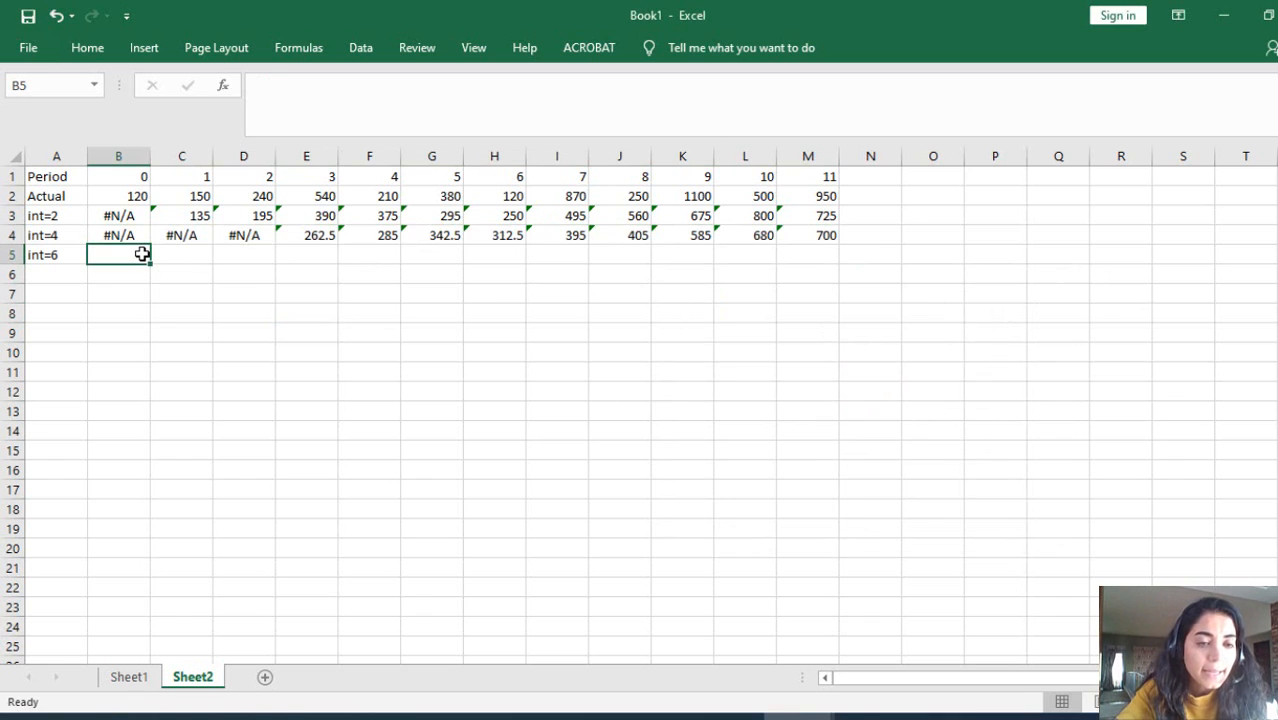
left_click(360, 48)
left_click(1215, 80)
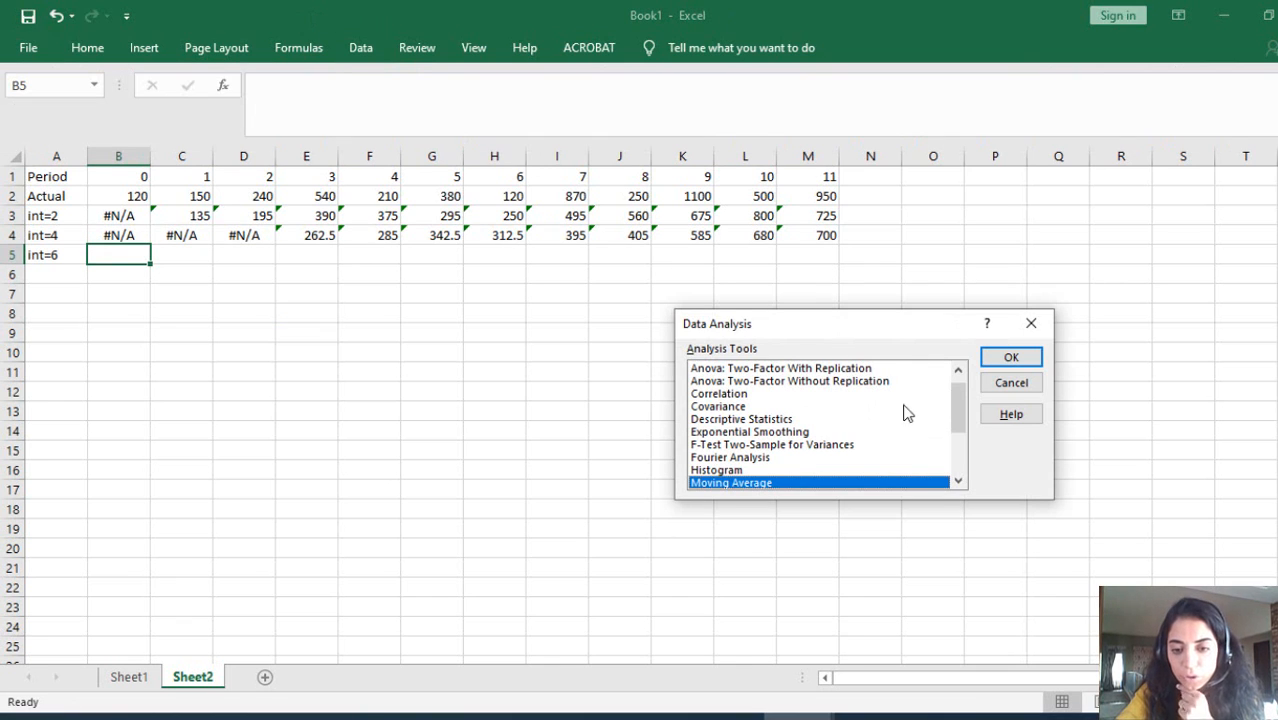
left_click(1008, 354)
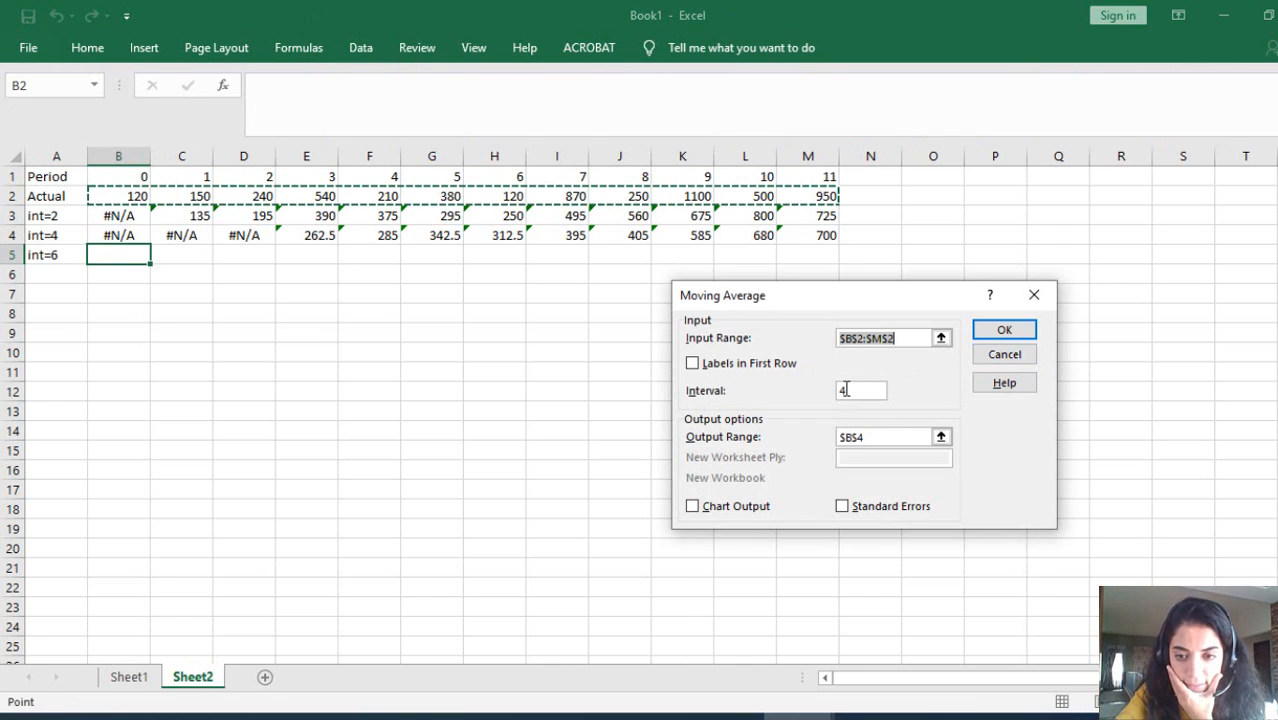
left_click(846, 394)
double_click(840, 394)
type("6")
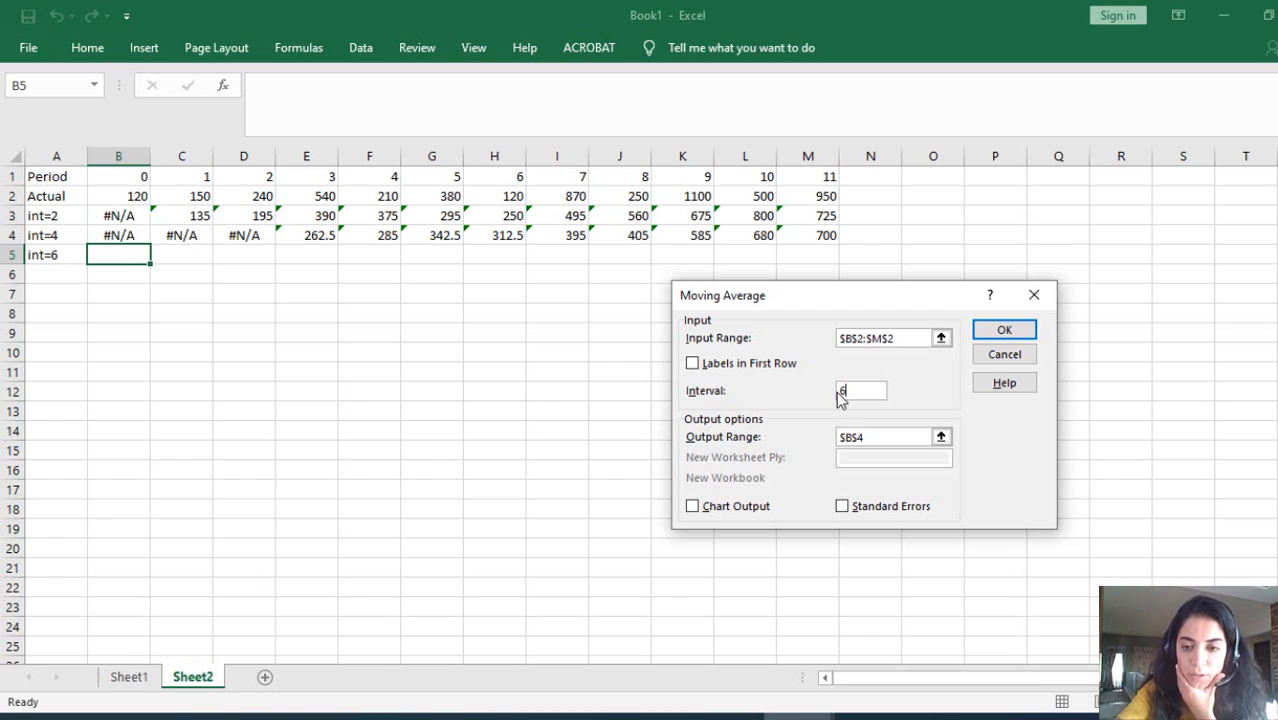
double_click(868, 438)
key("BackSpace")
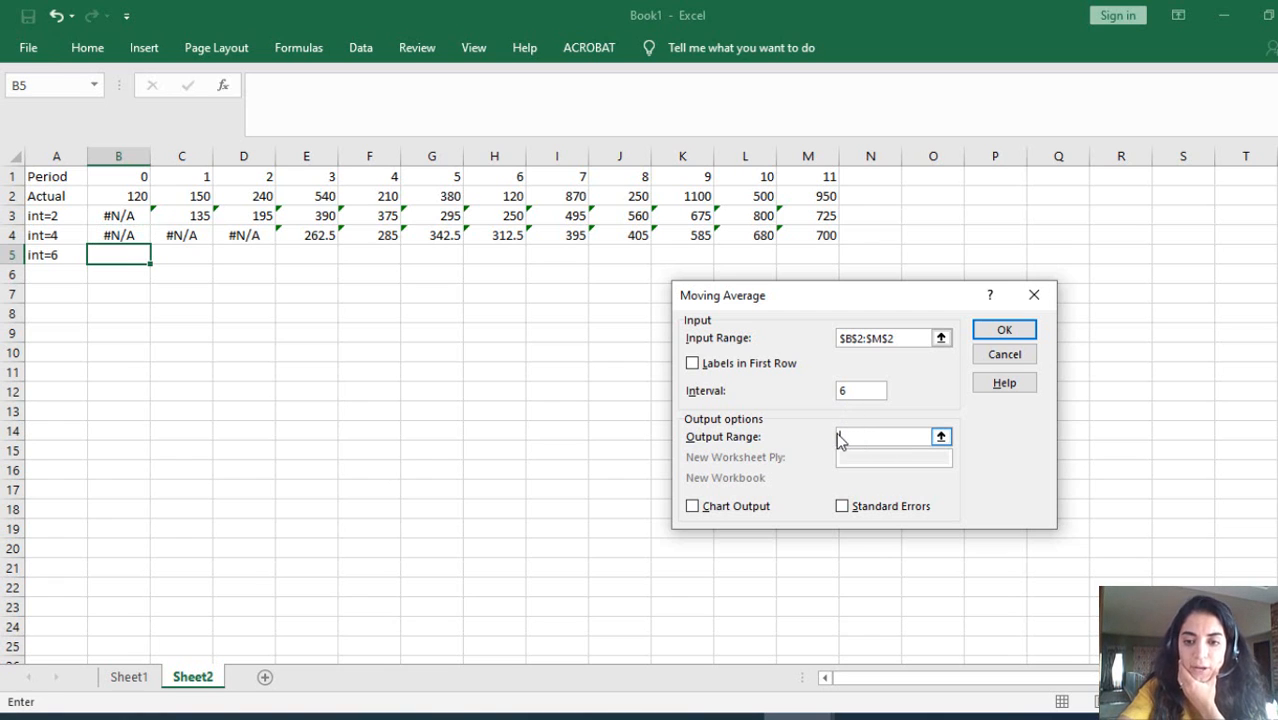
left_click(104, 253)
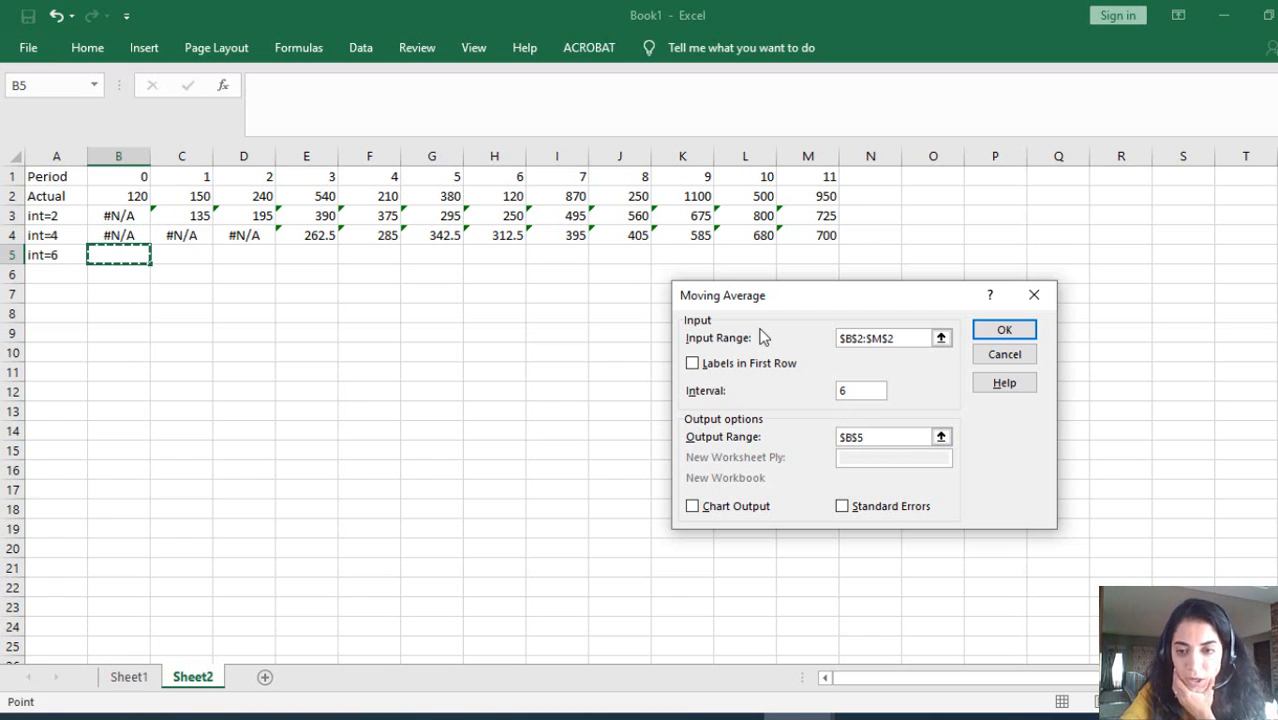
left_click(1005, 331)
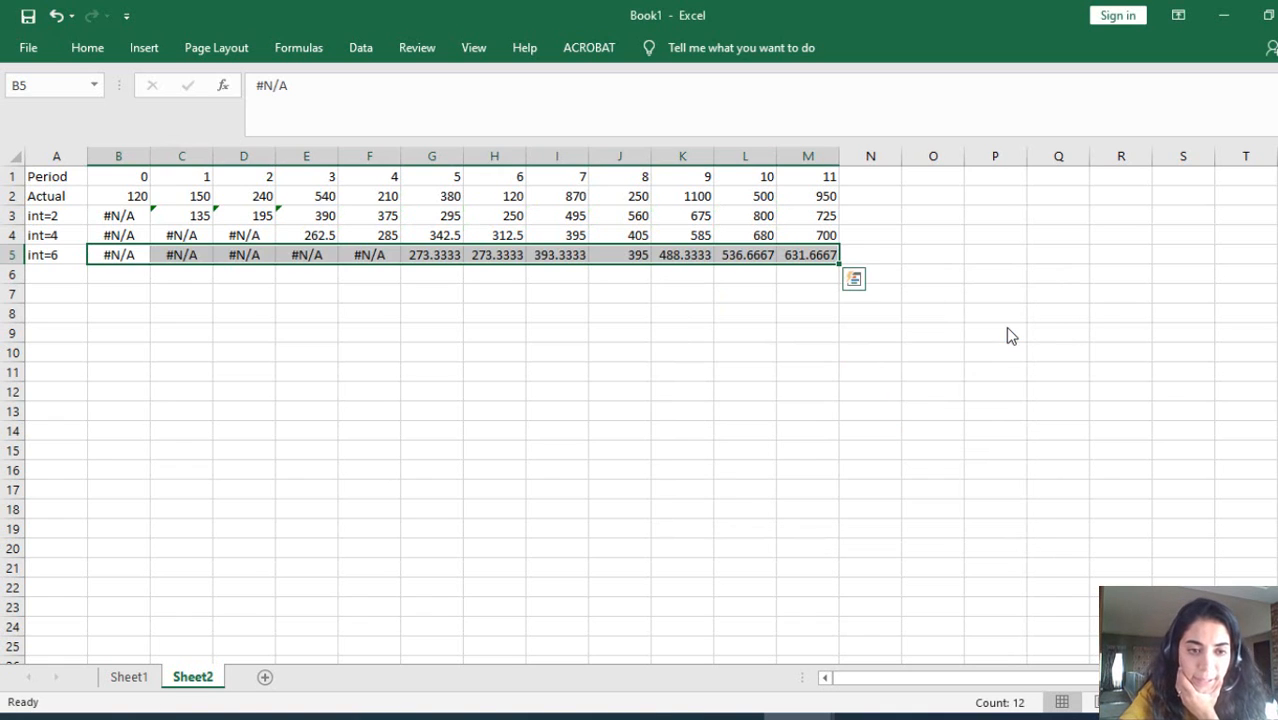
left_click(439, 404)
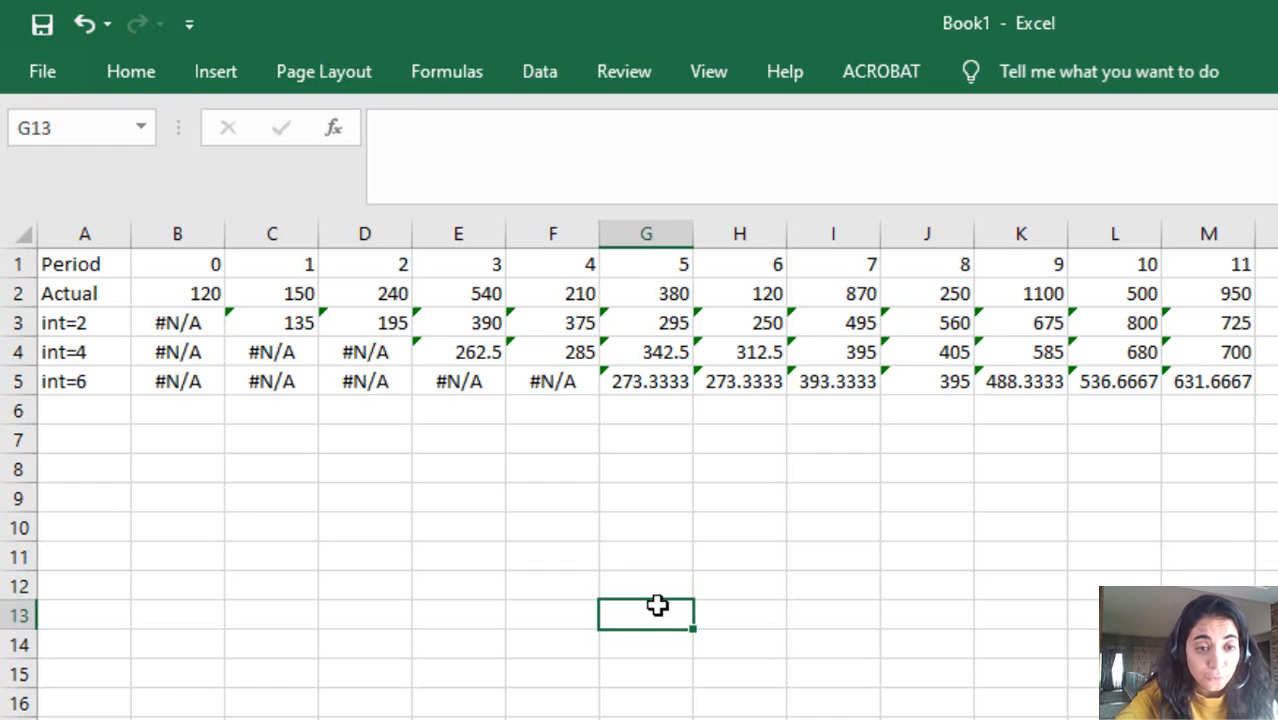
Step: Examine which Actual values feed the first computed averages of the int=4 and int=6 rows, in E4 and G5
left_click(67, 347)
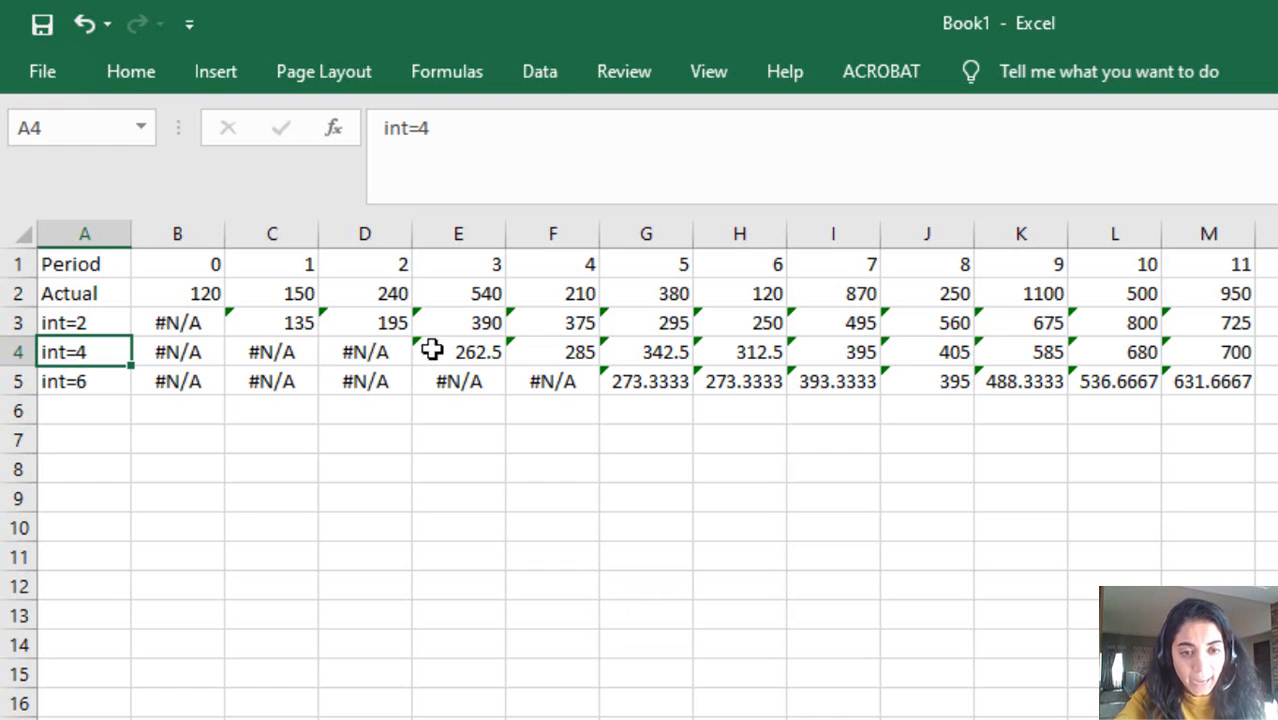
left_click(468, 352)
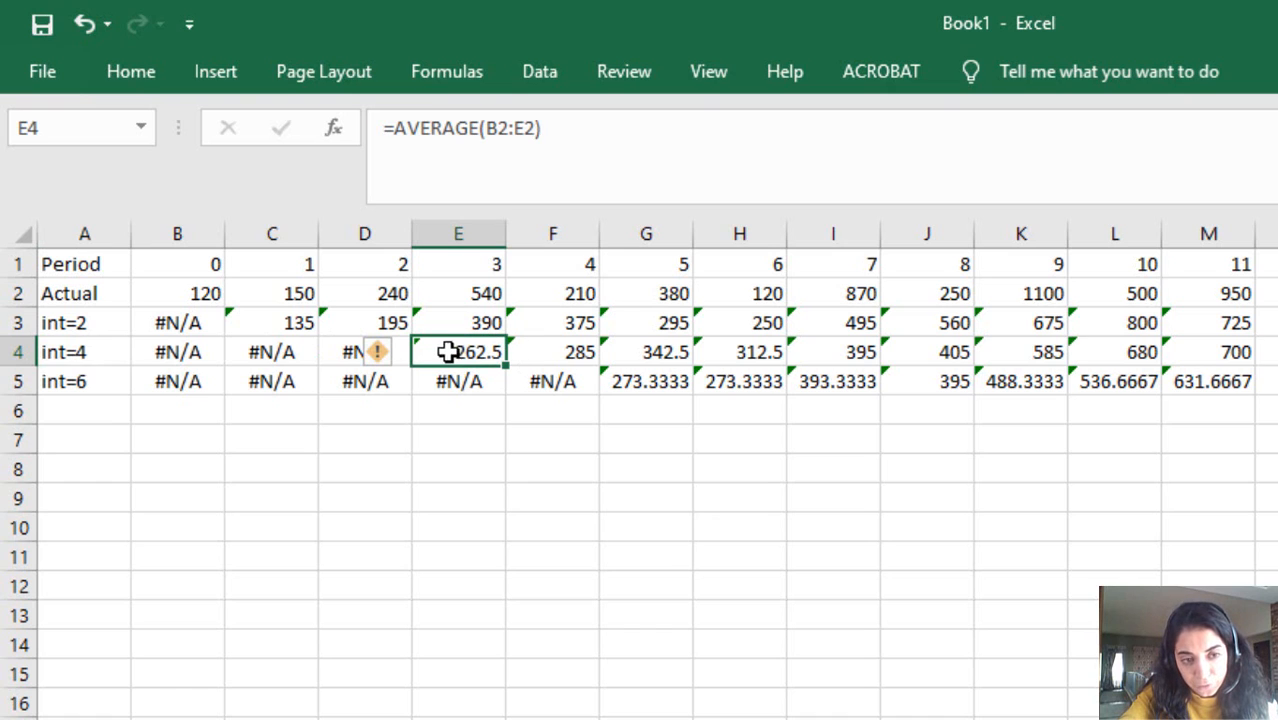
left_click(200, 295)
left_click_drag(200, 295, 445, 291)
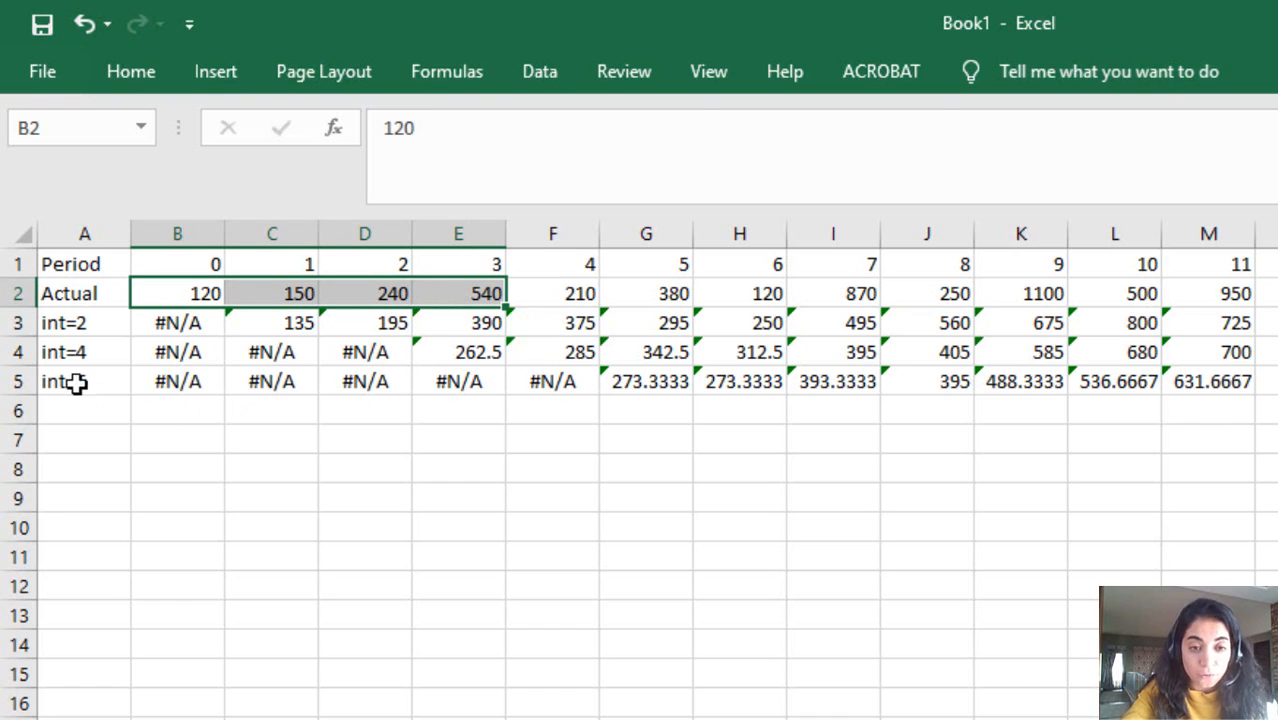
left_click(637, 381)
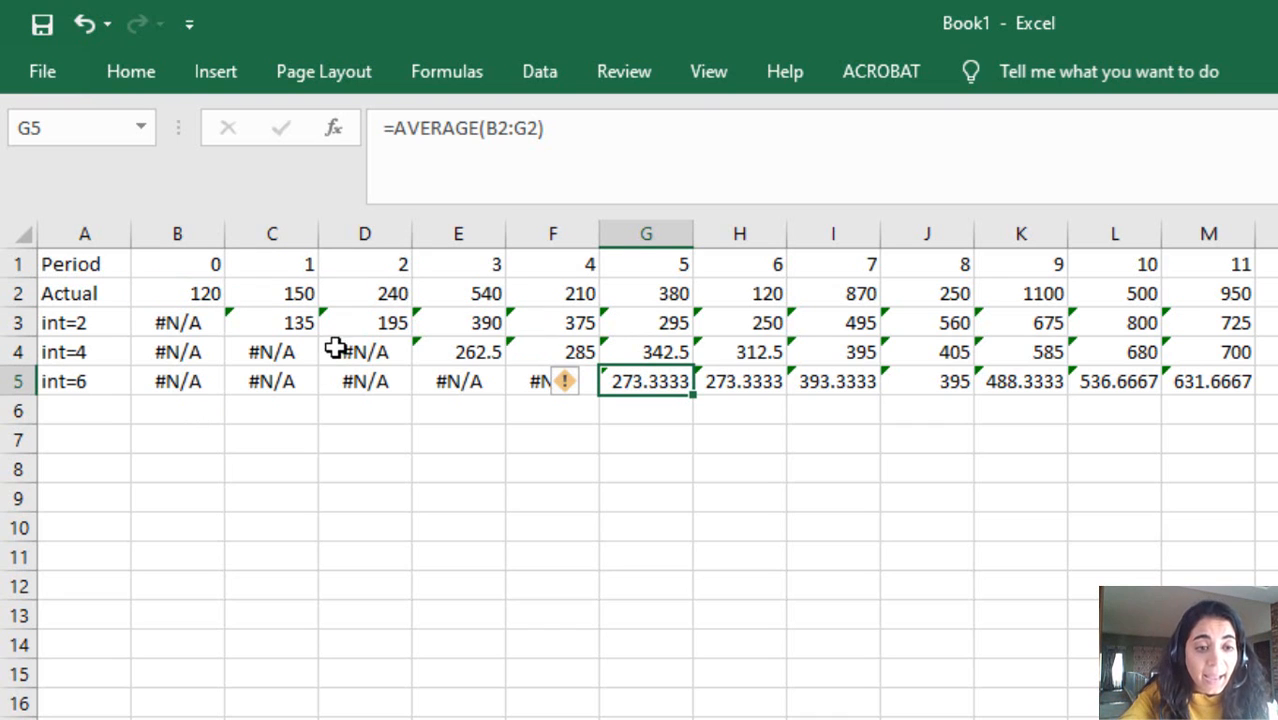
left_click_drag(194, 288, 626, 300)
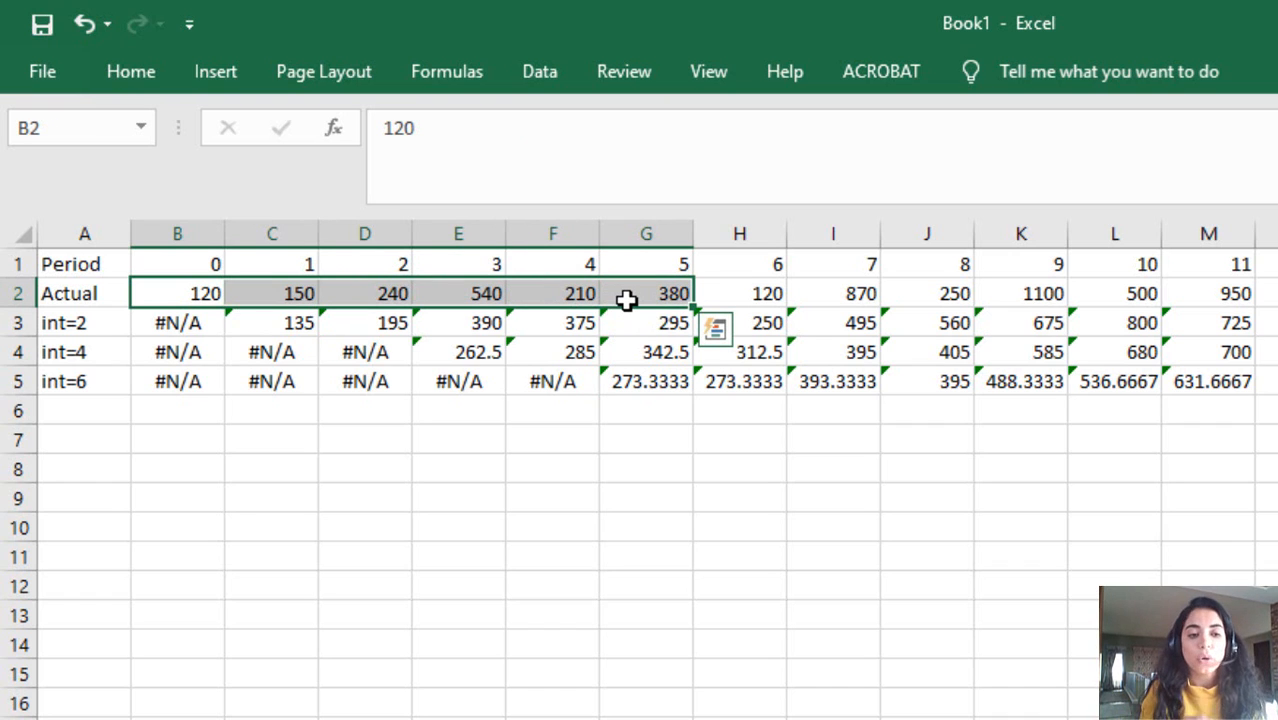
left_click(526, 472)
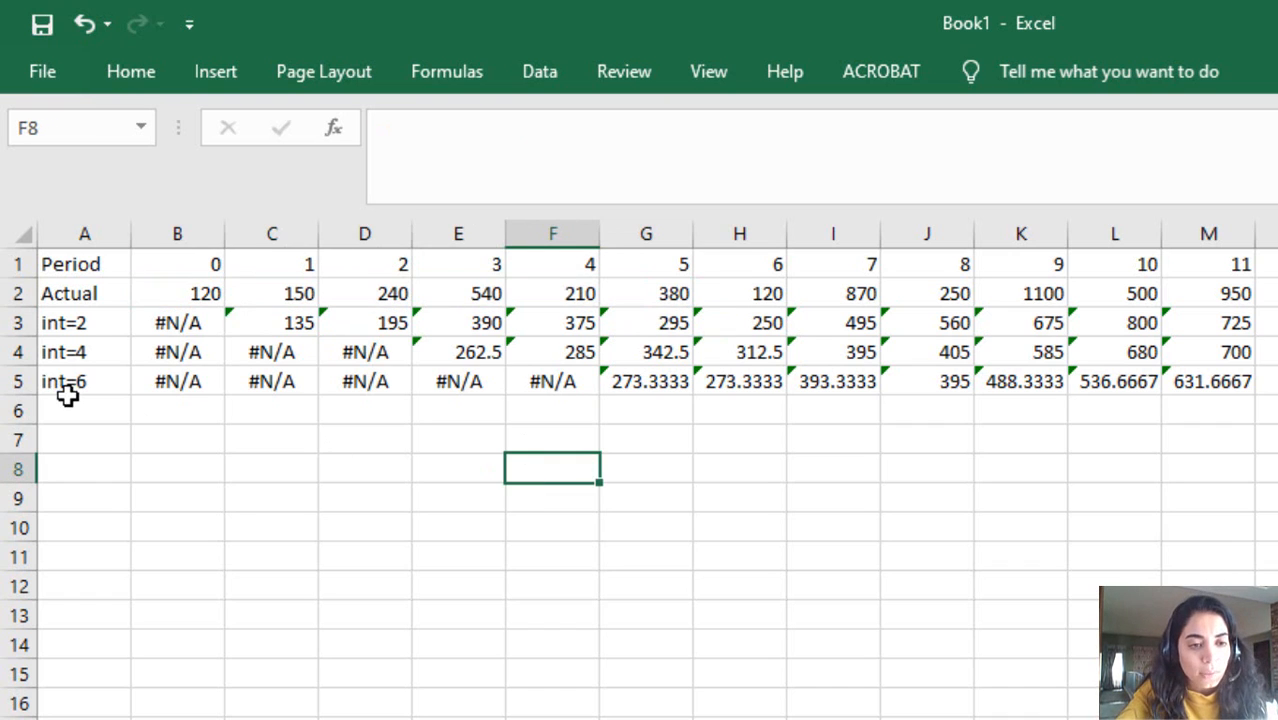
Step: Insert a basic 2-D line chart of the Actual, int=2, int=4 and int=6 rows in A2:M5
left_click_drag(75, 287, 1213, 388)
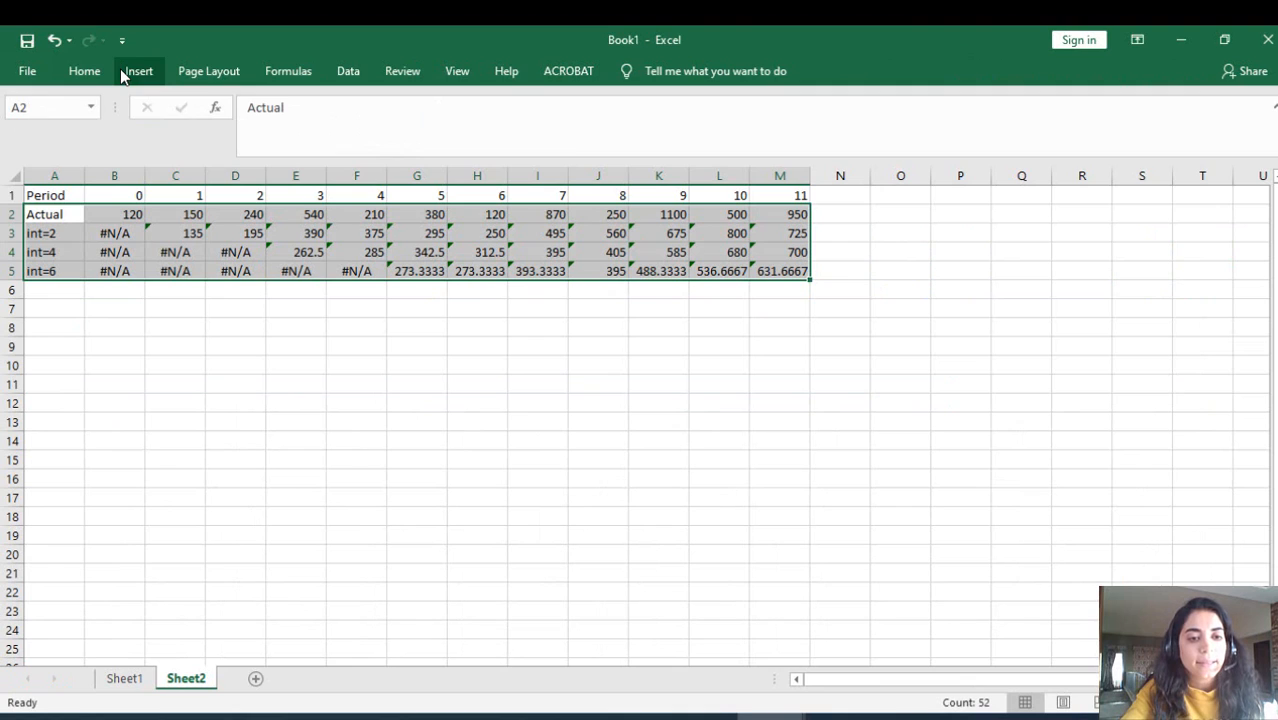
left_click(215, 71)
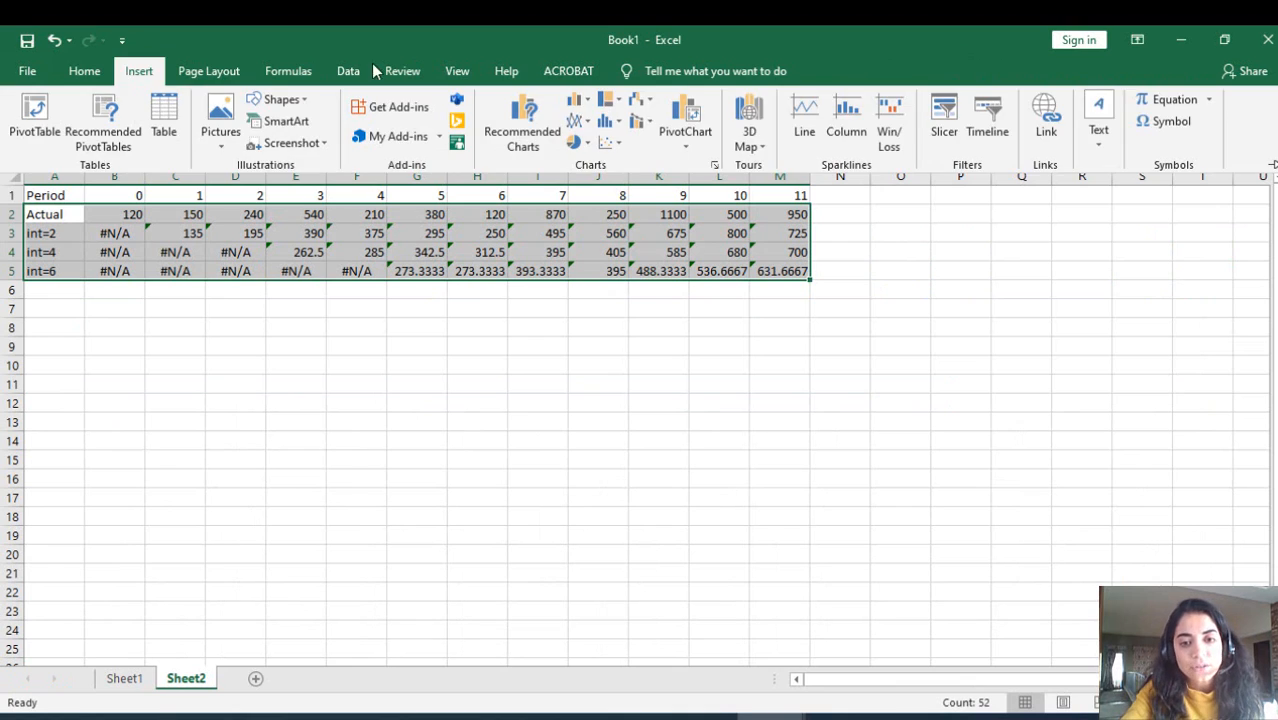
left_click(580, 119)
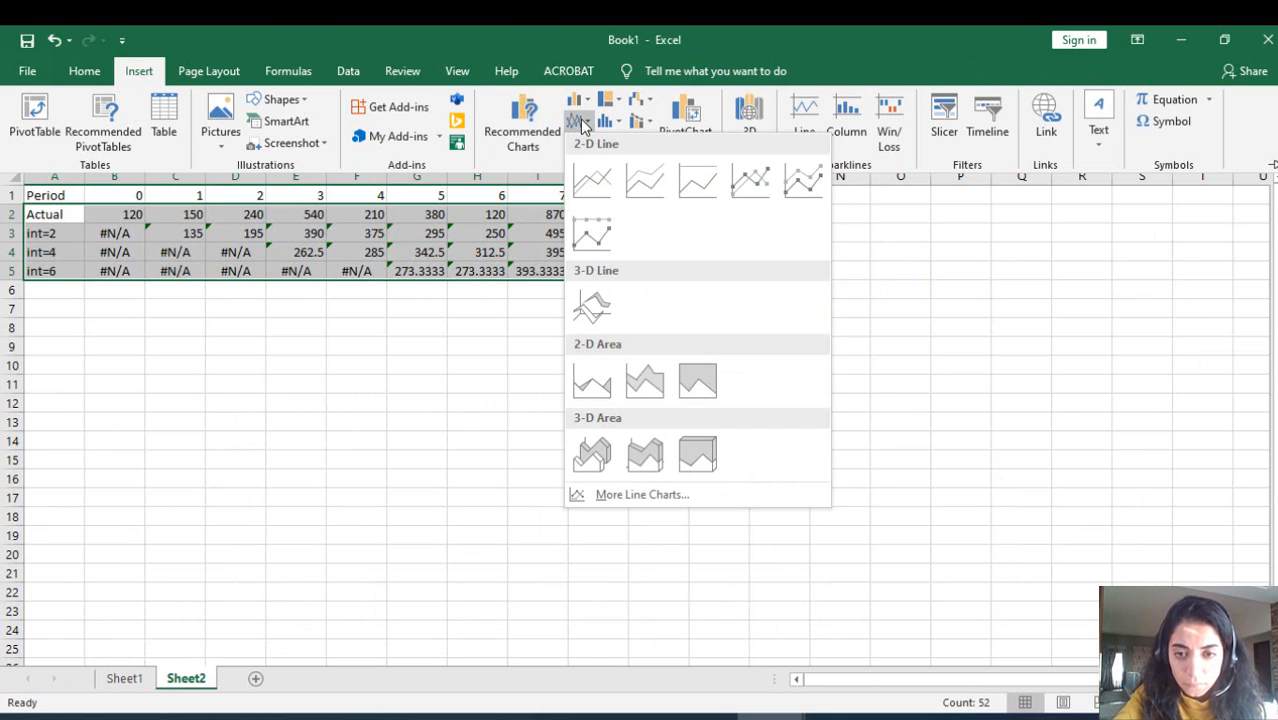
left_click(588, 182)
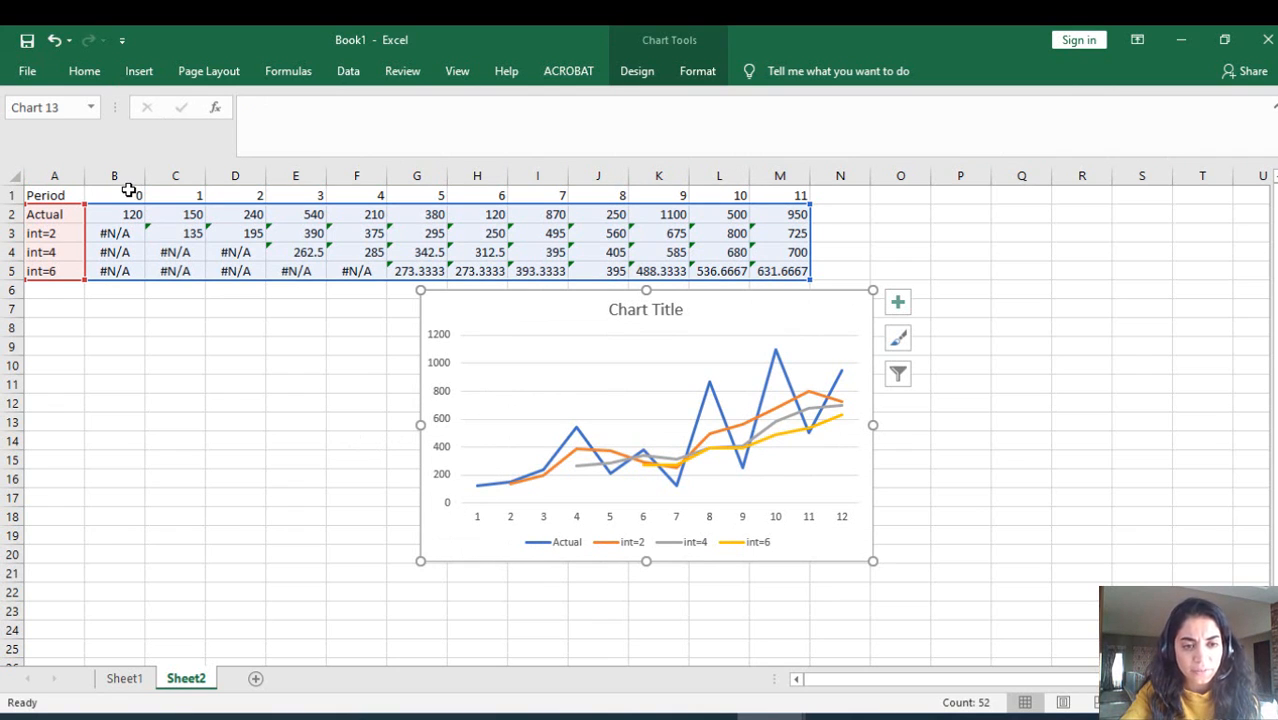
Step: Set the line chart's horizontal axis labels to the Period values in B1:M1 of Sheet2
right_click(748, 308)
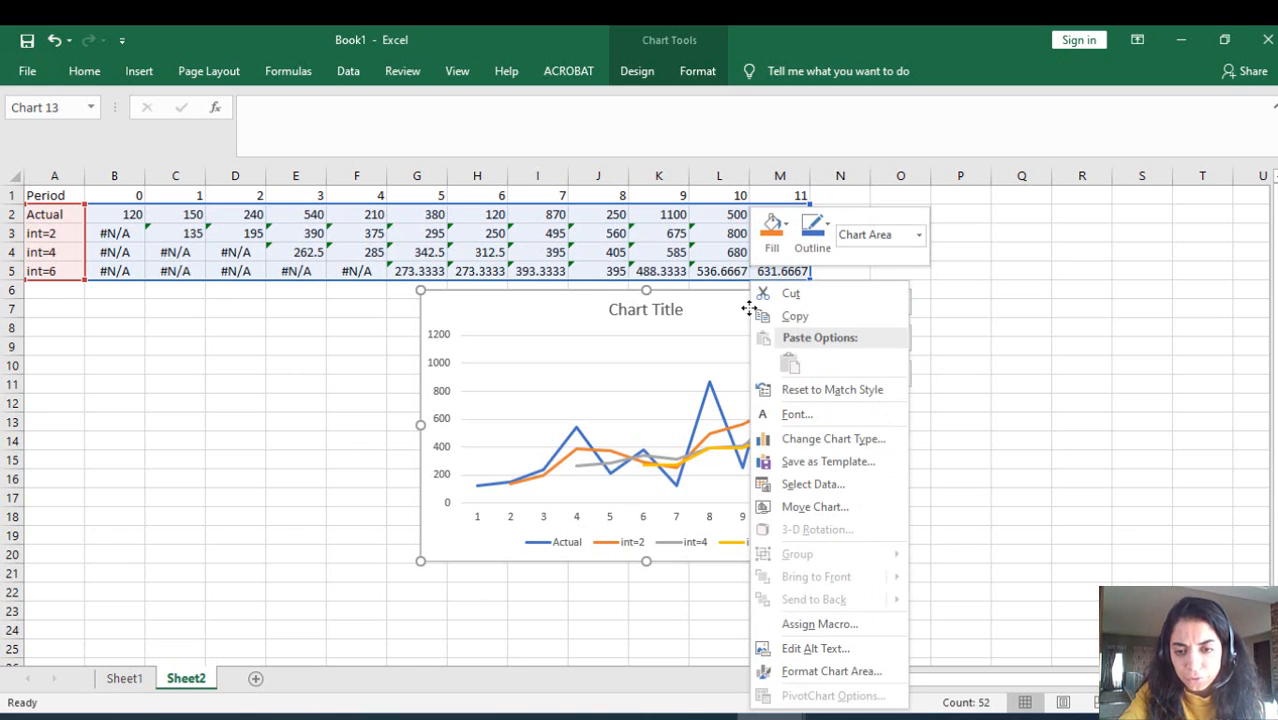
left_click(779, 487)
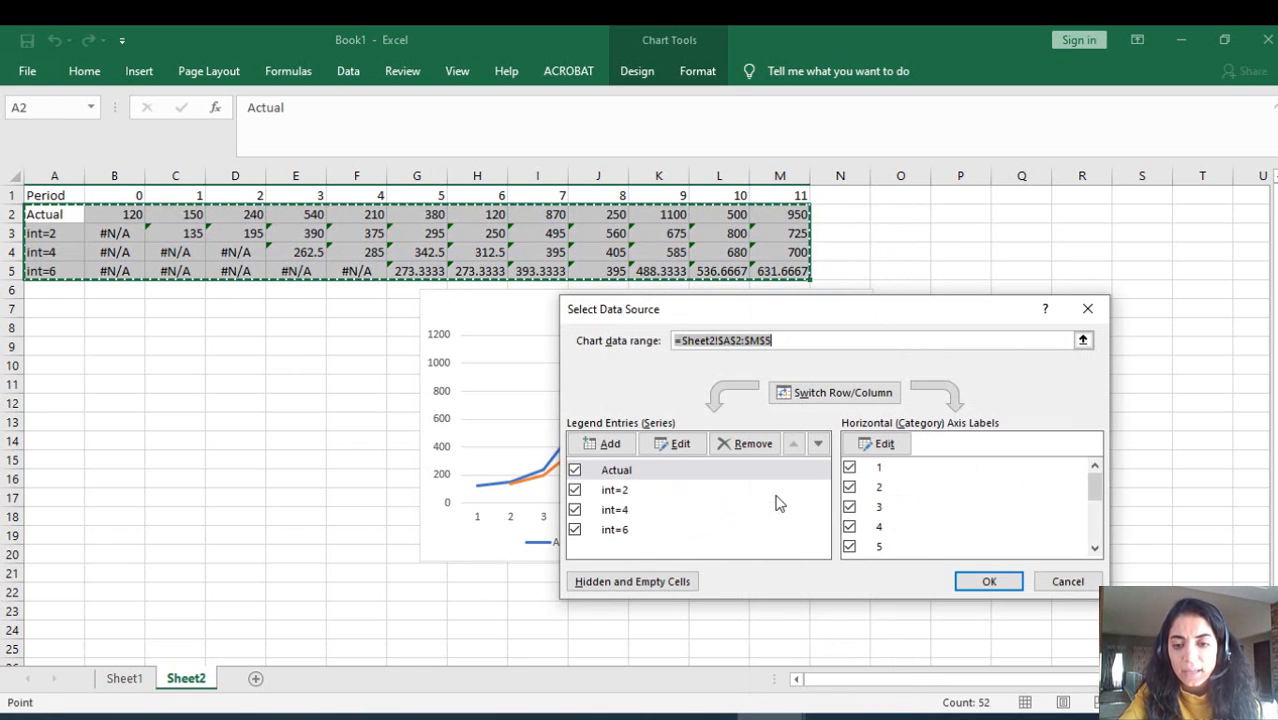
left_click(884, 444)
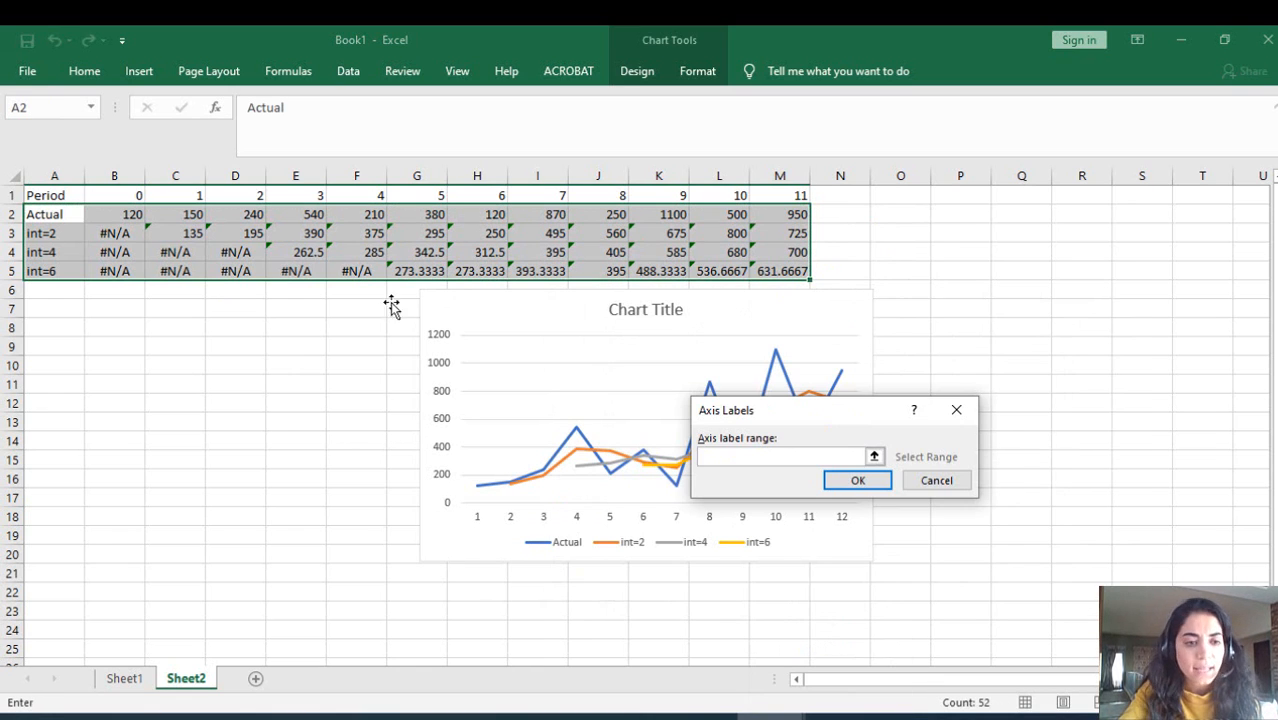
left_click_drag(114, 193, 780, 186)
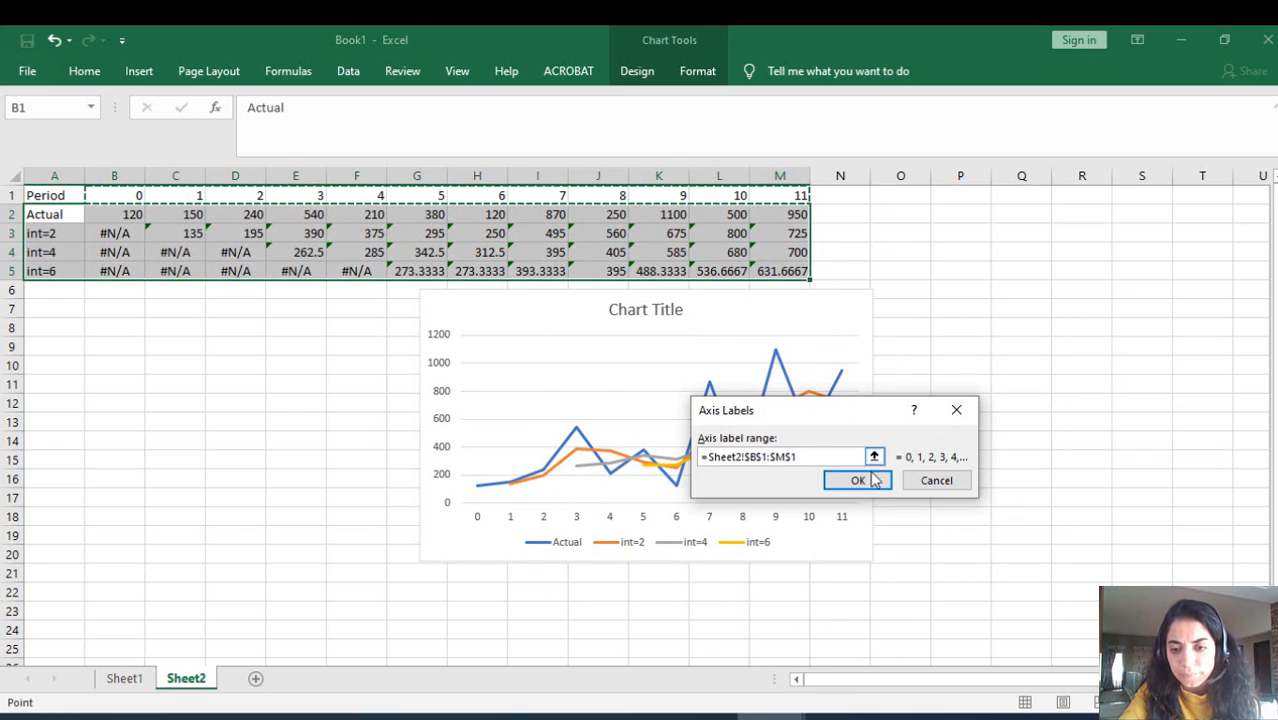
left_click(870, 481)
left_click(966, 582)
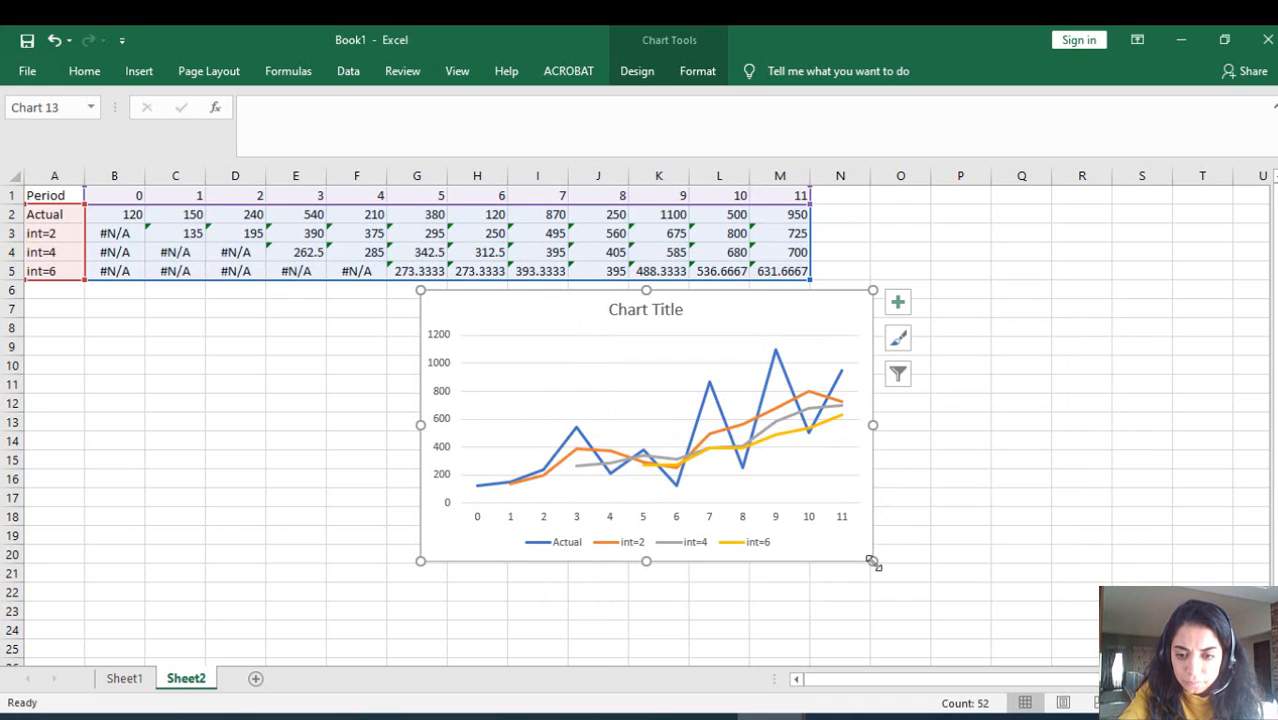
Step: Enlarge the line chart to span roughly columns E to S and rows 1 to 24, and inspect the int=6 line's last point
left_click_drag(872, 562, 1067, 631)
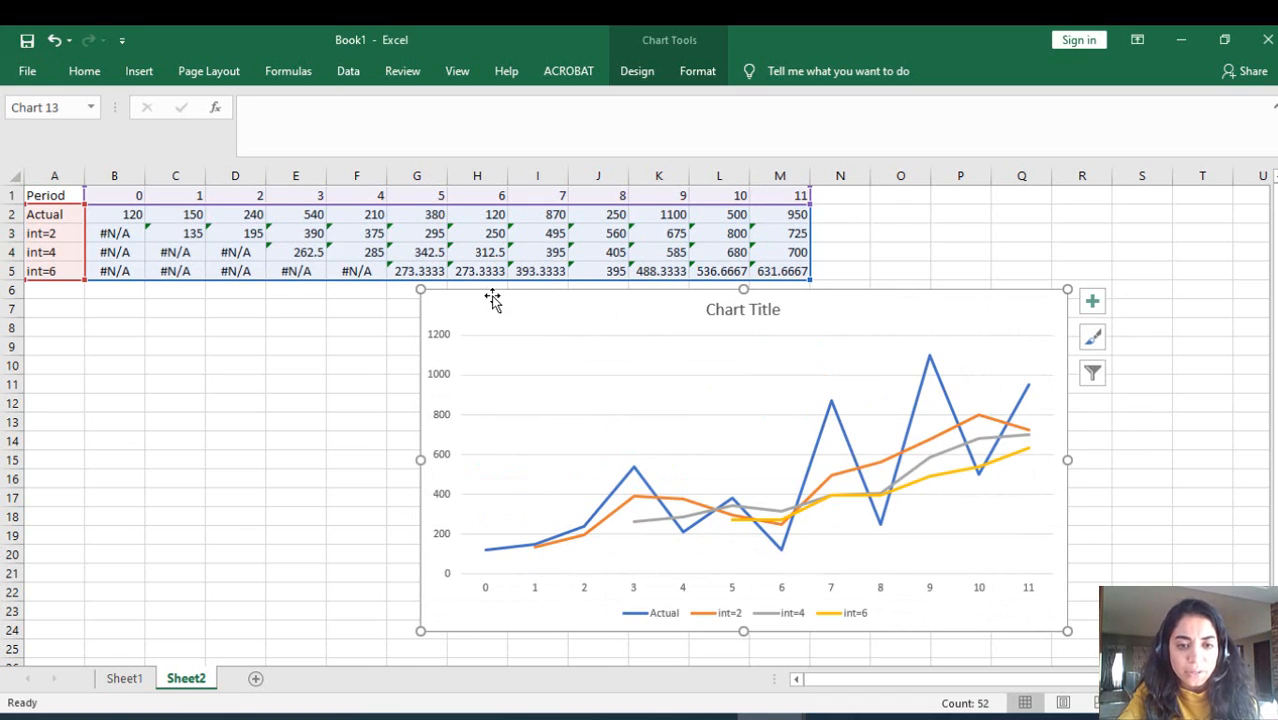
left_click_drag(420, 289, 256, 264)
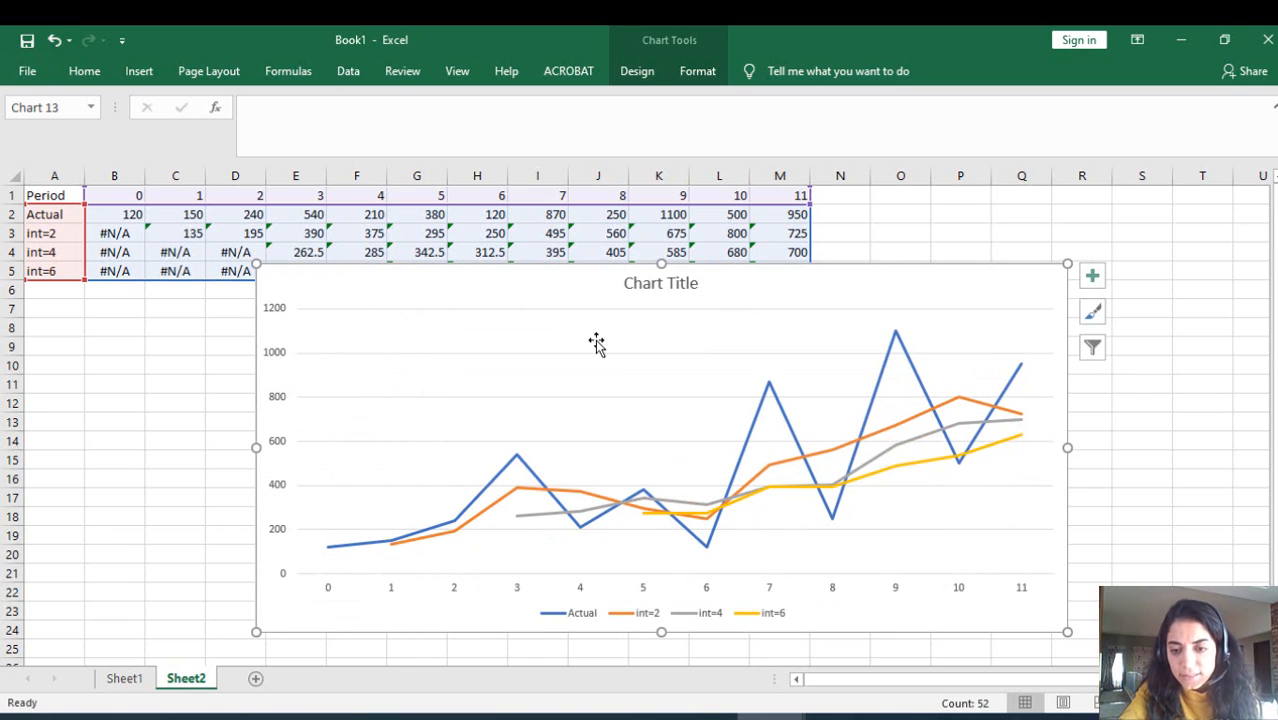
left_click_drag(1066, 264, 1181, 172)
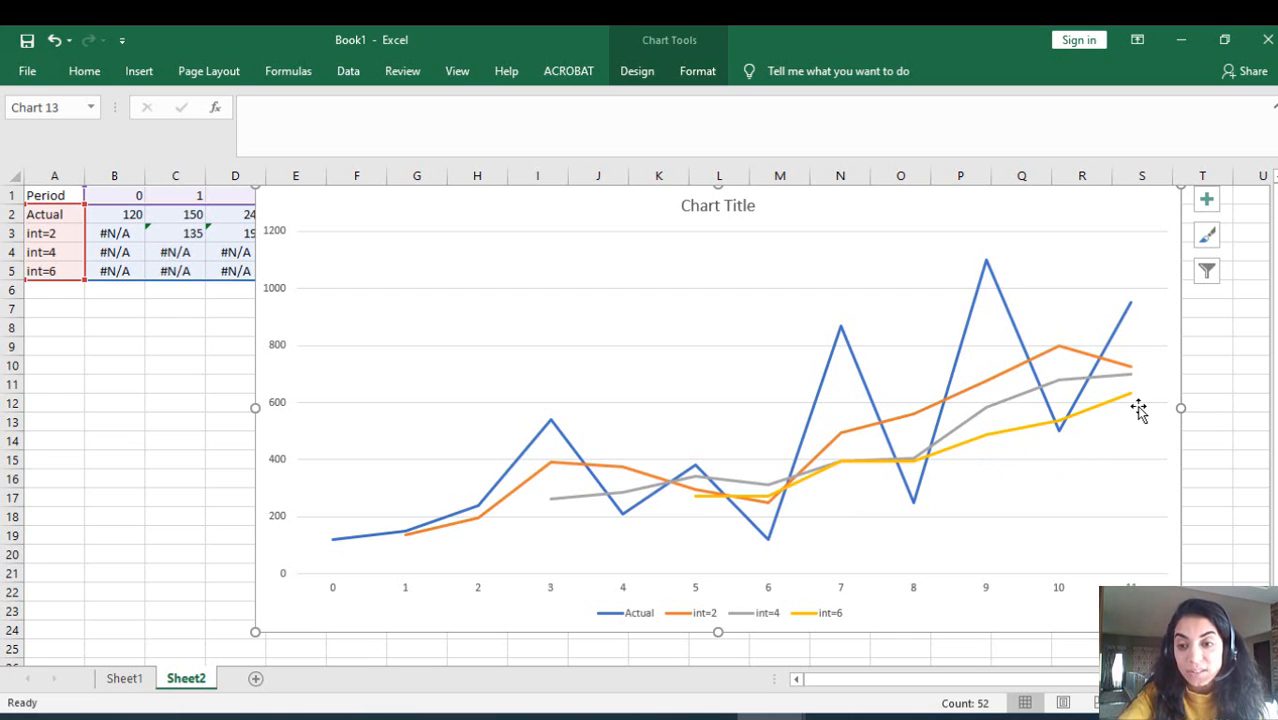
mouse_move(1123, 405)
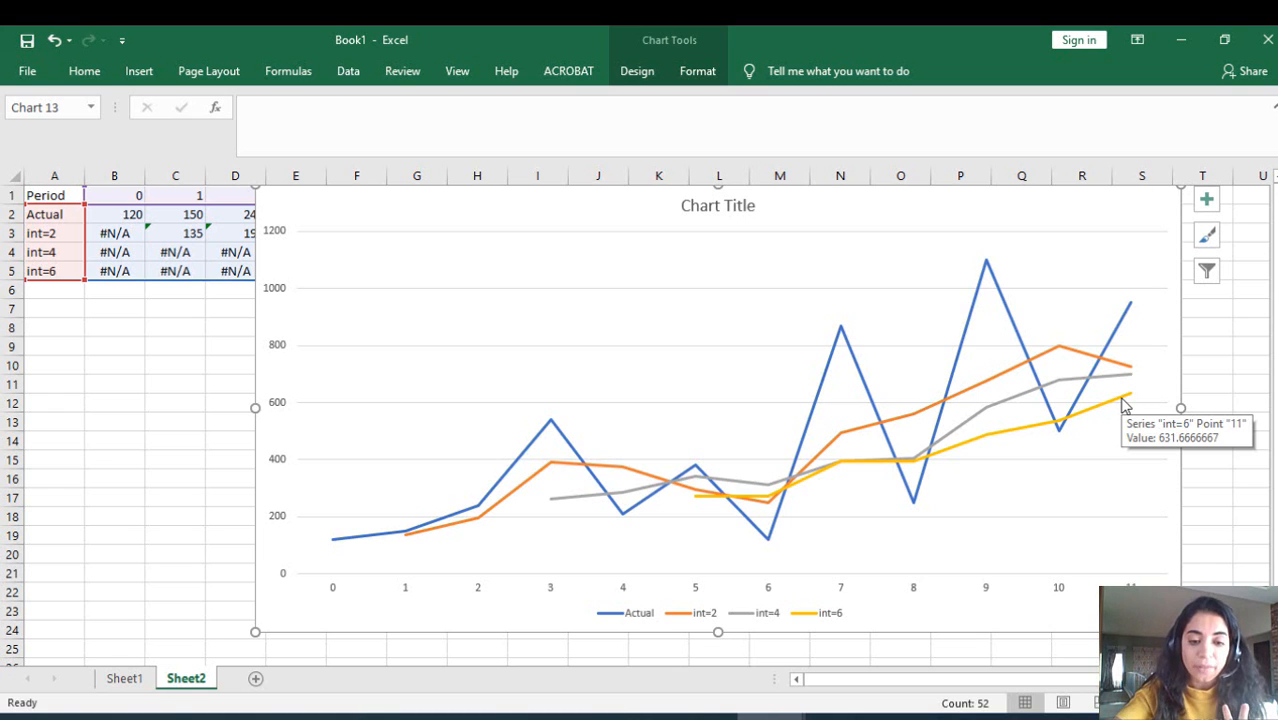
Step: Switch to the DATA ANALYSIS_part 1 presentation in PowerPoint and go to slide 13 with the moving average comparison chart and conclusion
left_click(421, 716)
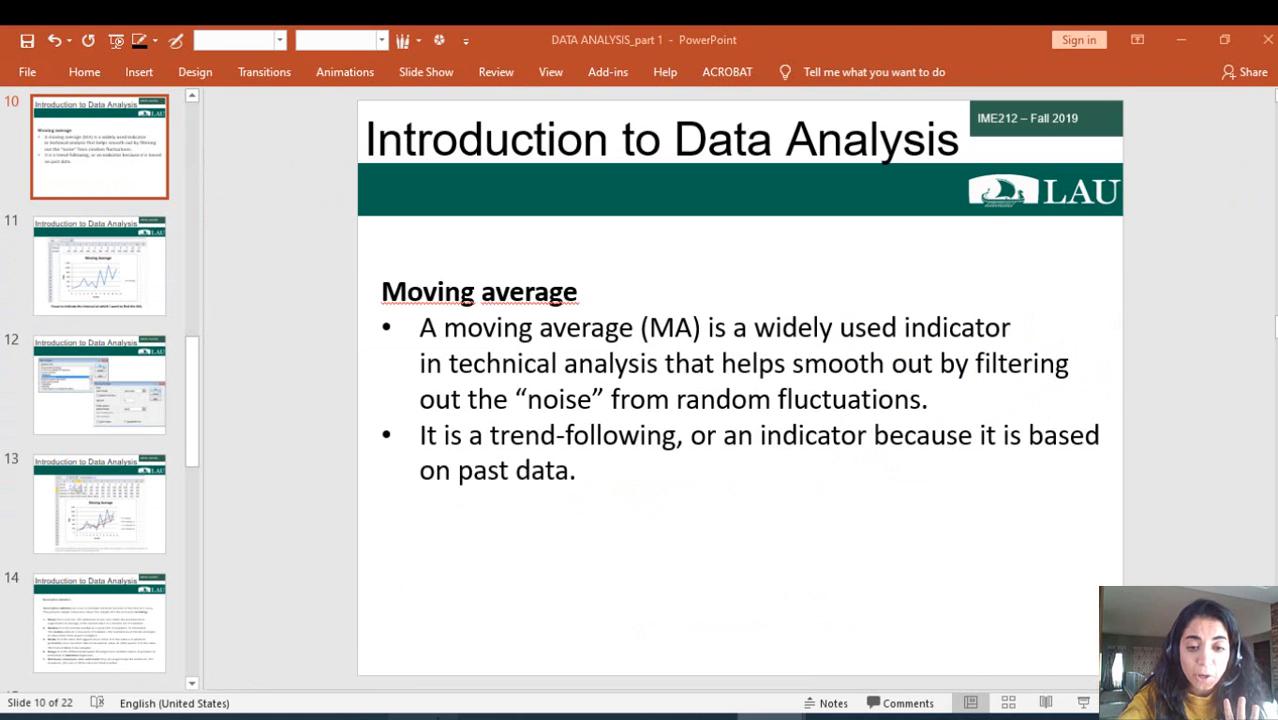
key("Down")
key("Down")
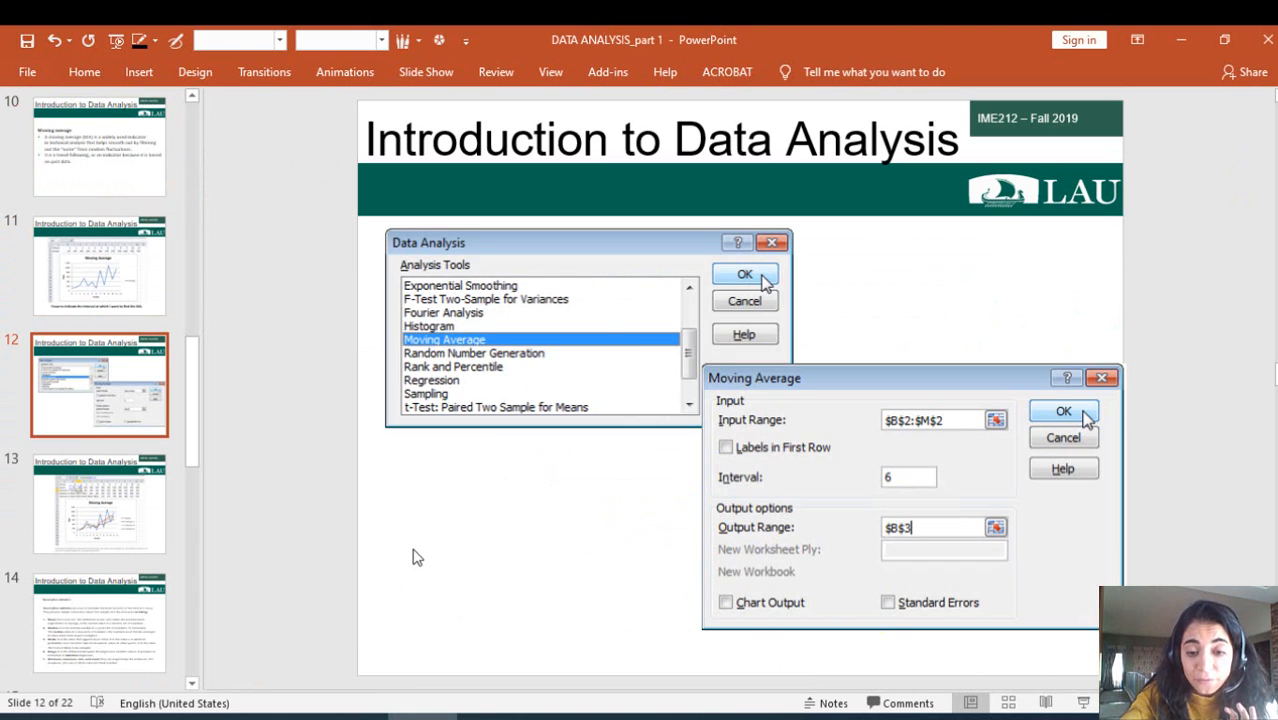
key("Down")
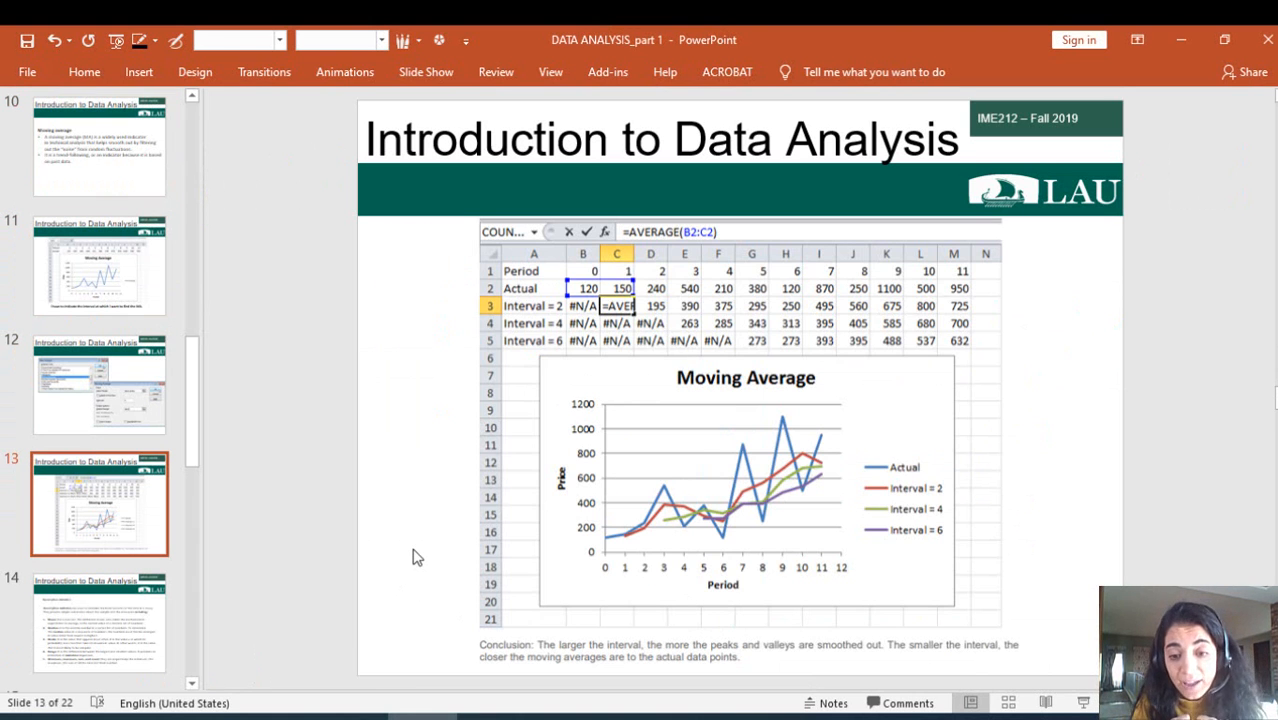